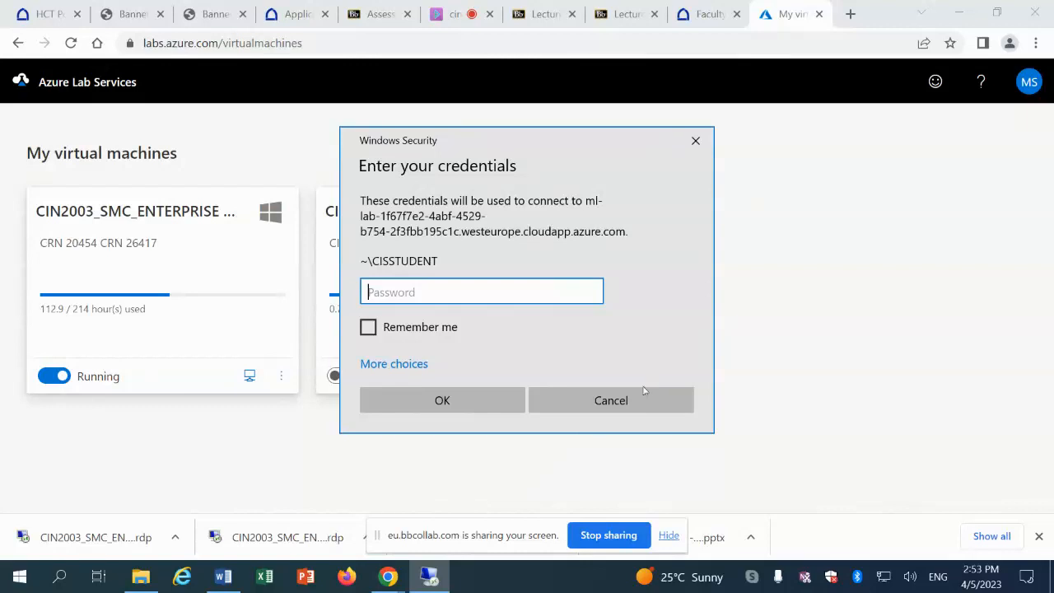
Leave the Windows Security sign-in prompt and bring the bbcollab Collaborate session tab to the front
{"action": "left_click", "coordinate": [451, 15]}
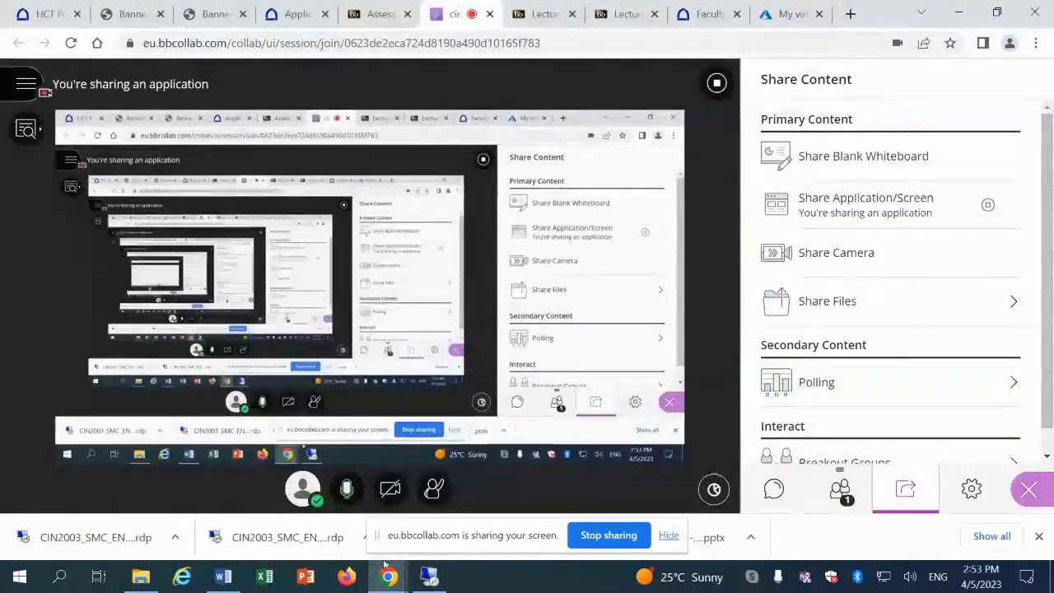
Turn on Share Audio in Collaborate, then go back to the My virtual machines page
{"action": "left_click", "coordinate": [345, 489]}
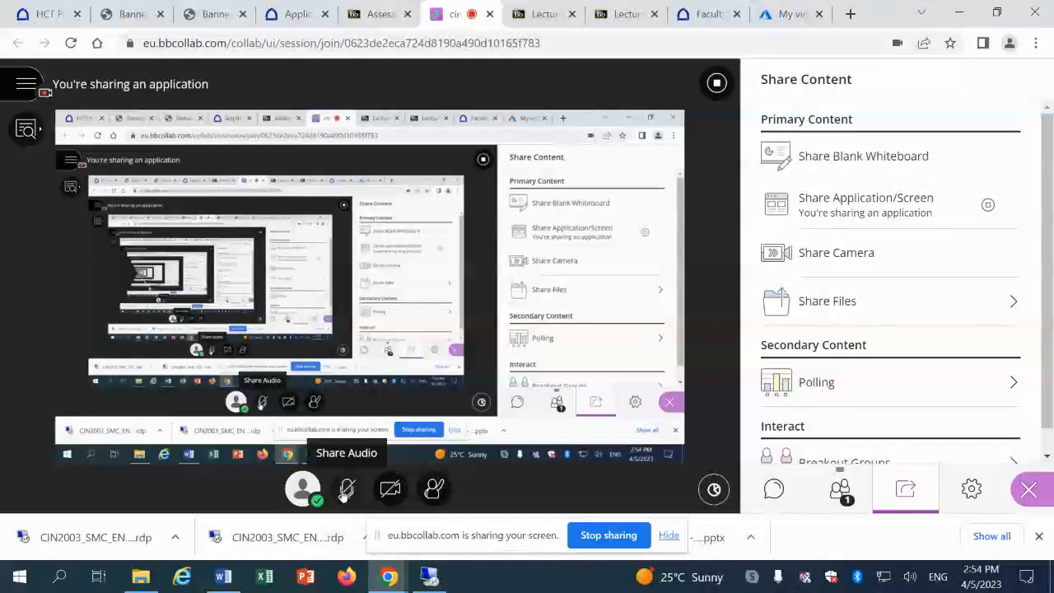
{"action": "left_click", "coordinate": [345, 491]}
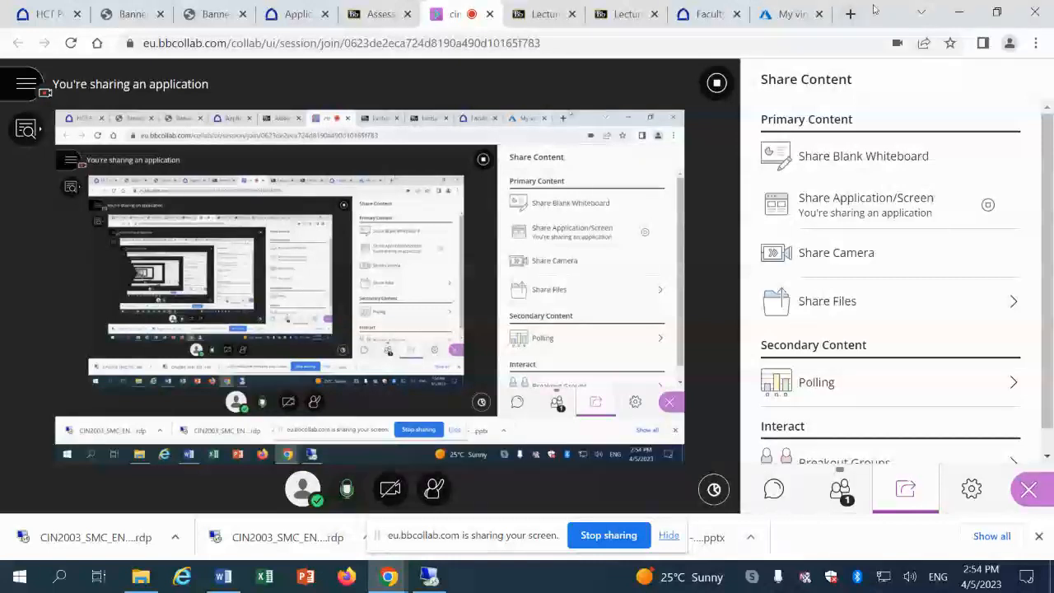
{"action": "left_click", "coordinate": [780, 16]}
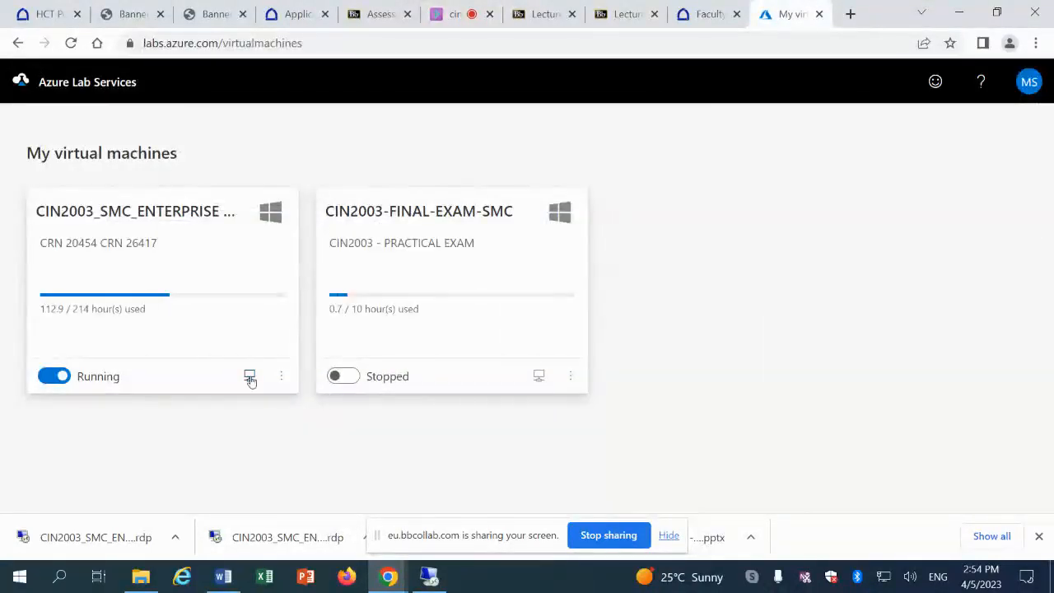
Open the downloaded slides file, skip saving it as PDF, and close it
{"action": "left_click", "coordinate": [713, 535]}
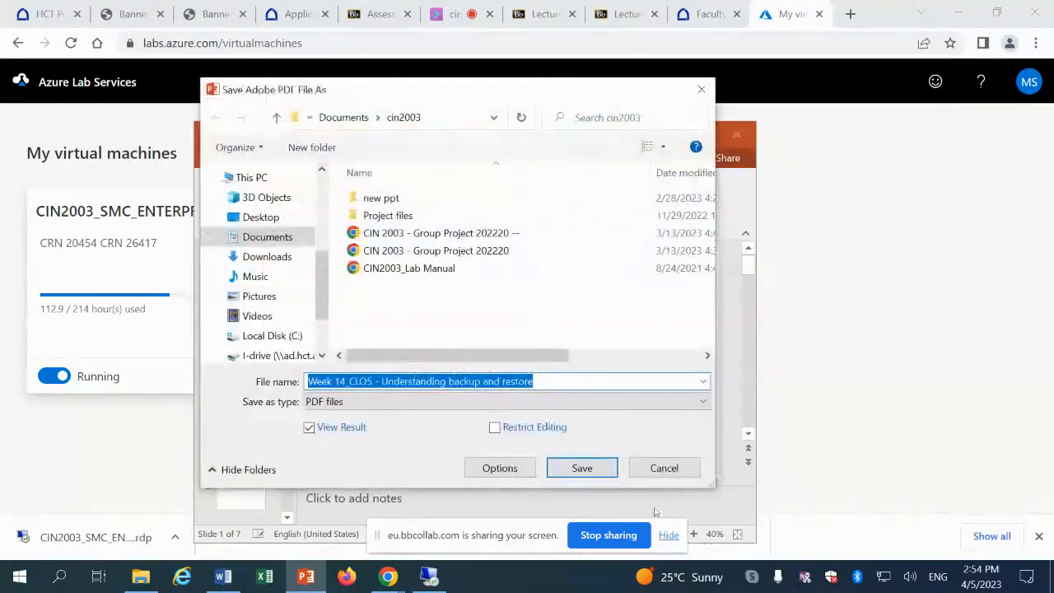
{"action": "left_click", "coordinate": [680, 475]}
{"action": "left_click", "coordinate": [736, 134]}
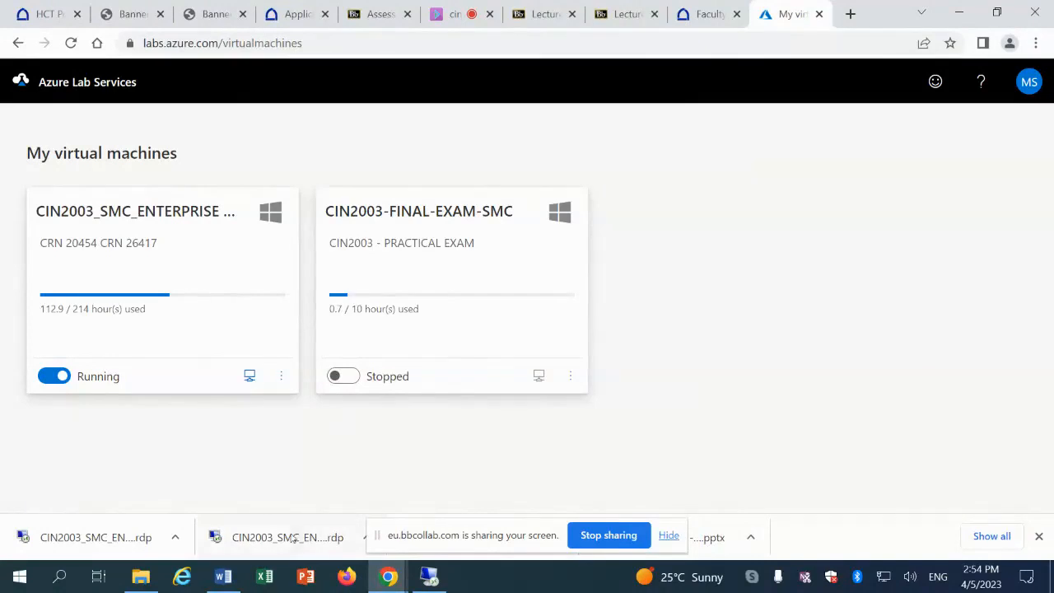
Connect to the lab VM through the .rdp file, sign in with its password, and accept the certificate
{"action": "left_click", "coordinate": [293, 540]}
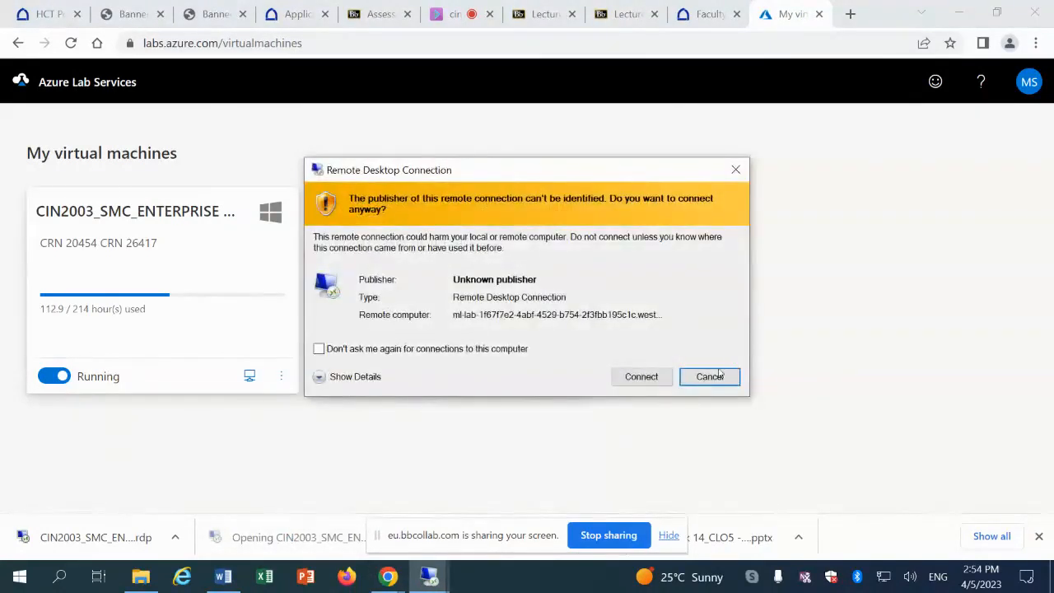
{"action": "left_click", "coordinate": [641, 377]}
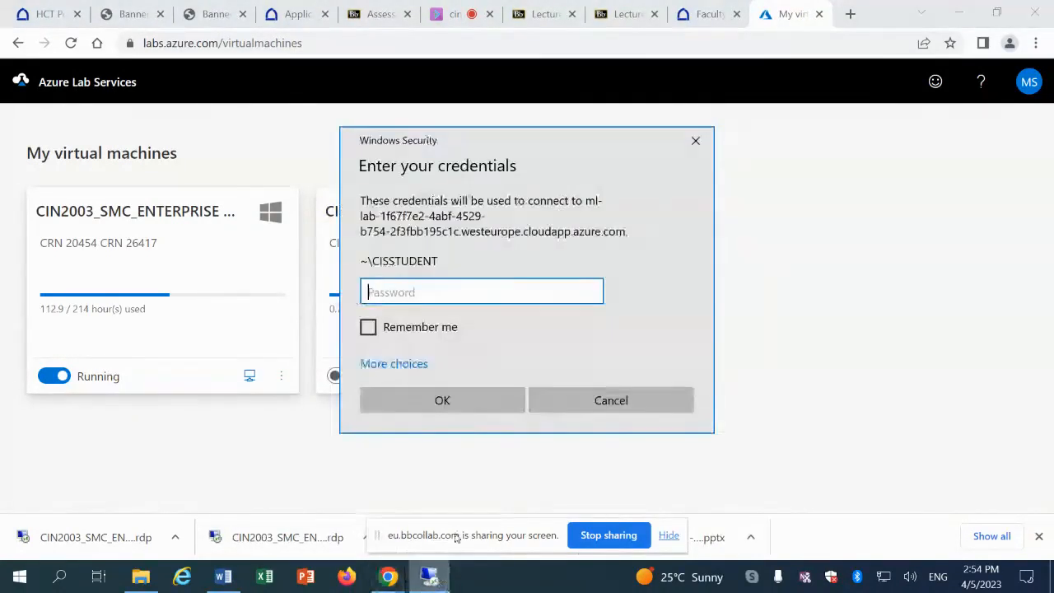
{"action": "type", "text": "•••"}
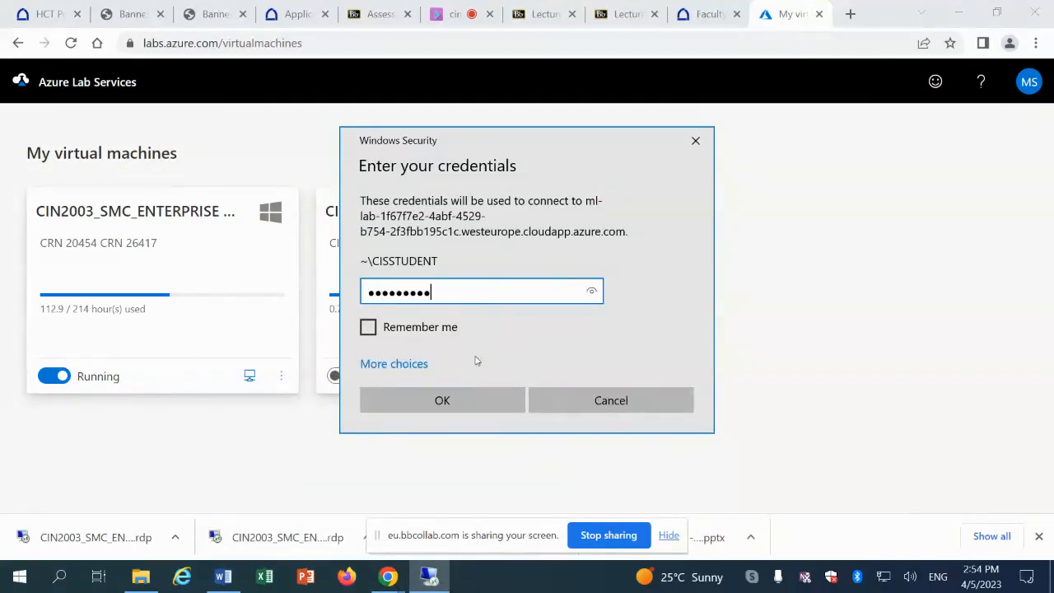
{"action": "left_click", "coordinate": [442, 400]}
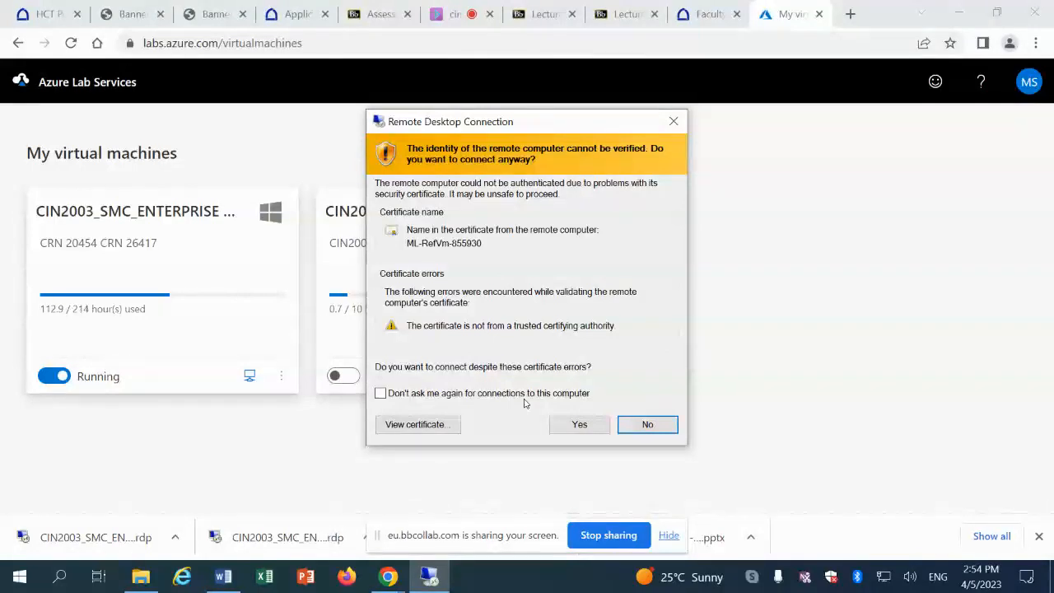
{"action": "left_click", "coordinate": [579, 425]}
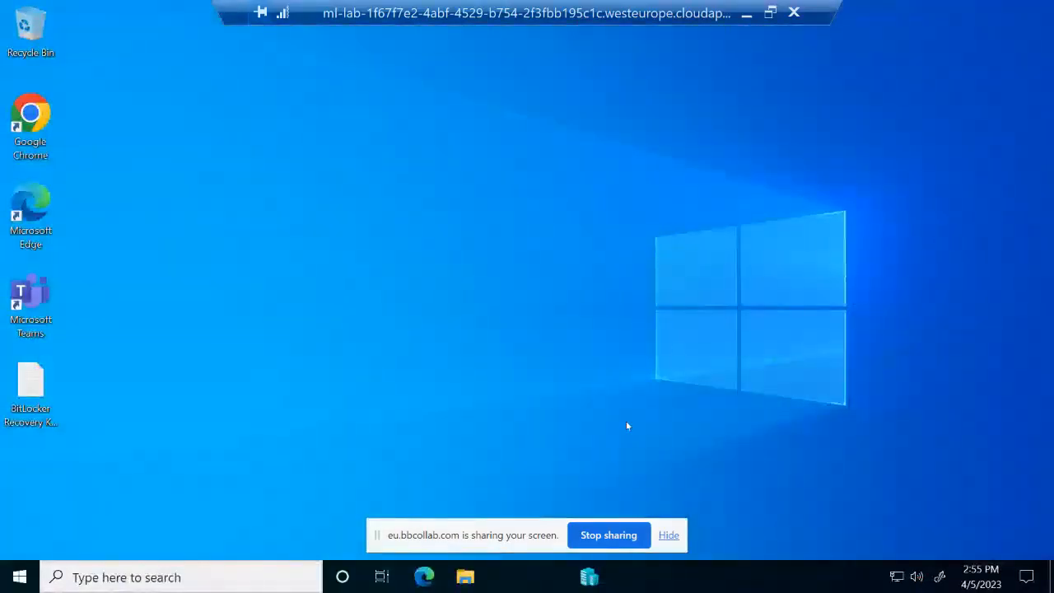
Open a Hyper-V Manager console connection to the HID-DC-A11 virtual machine
{"action": "left_click", "coordinate": [589, 576]}
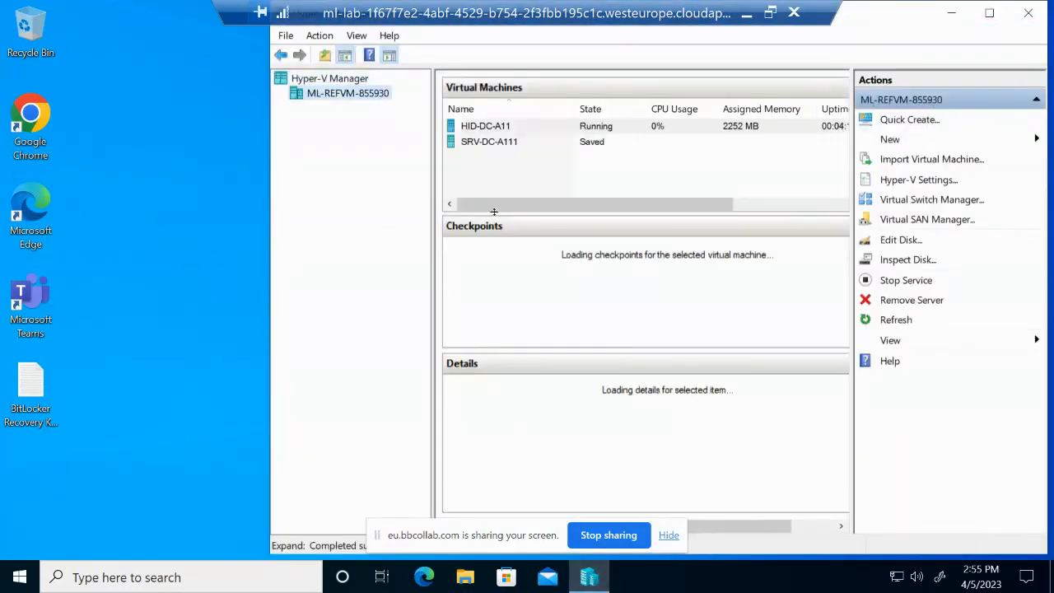
{"action": "left_click", "coordinate": [497, 130]}
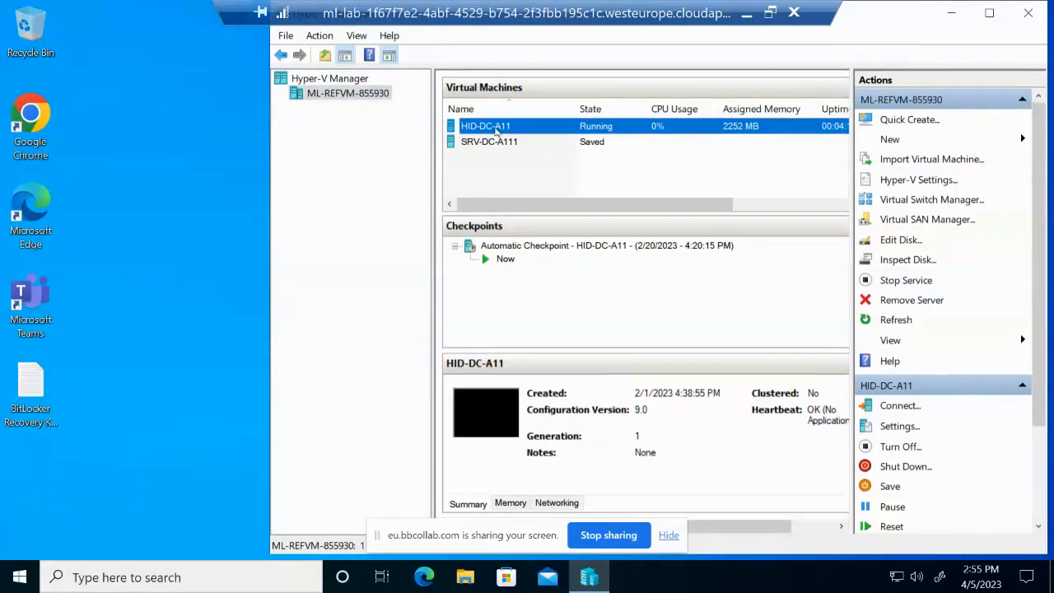
{"action": "double_click", "coordinate": [496, 130]}
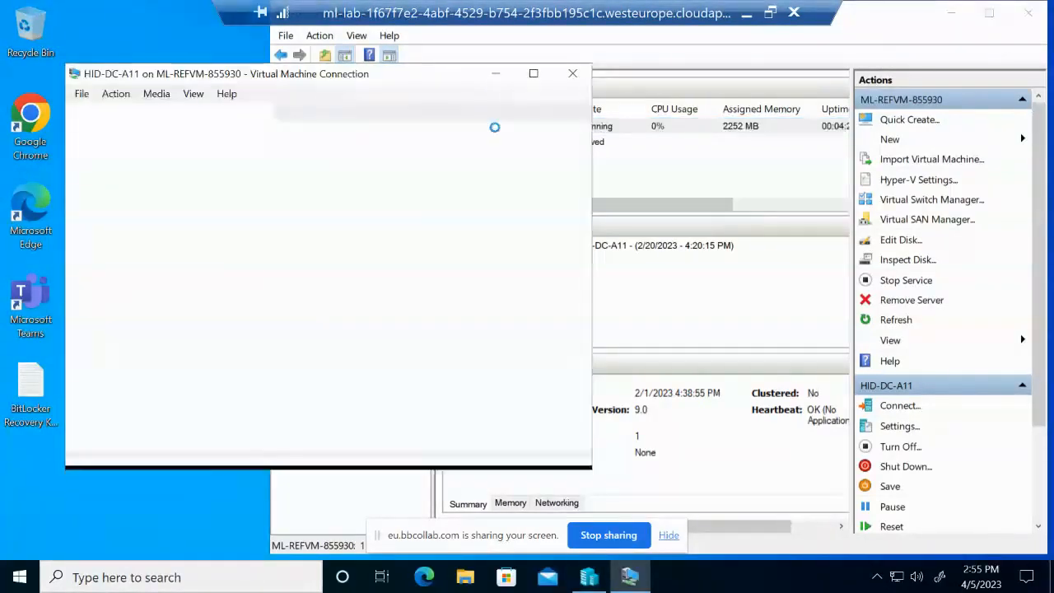
{"action": "left_click", "coordinate": [363, 321]}
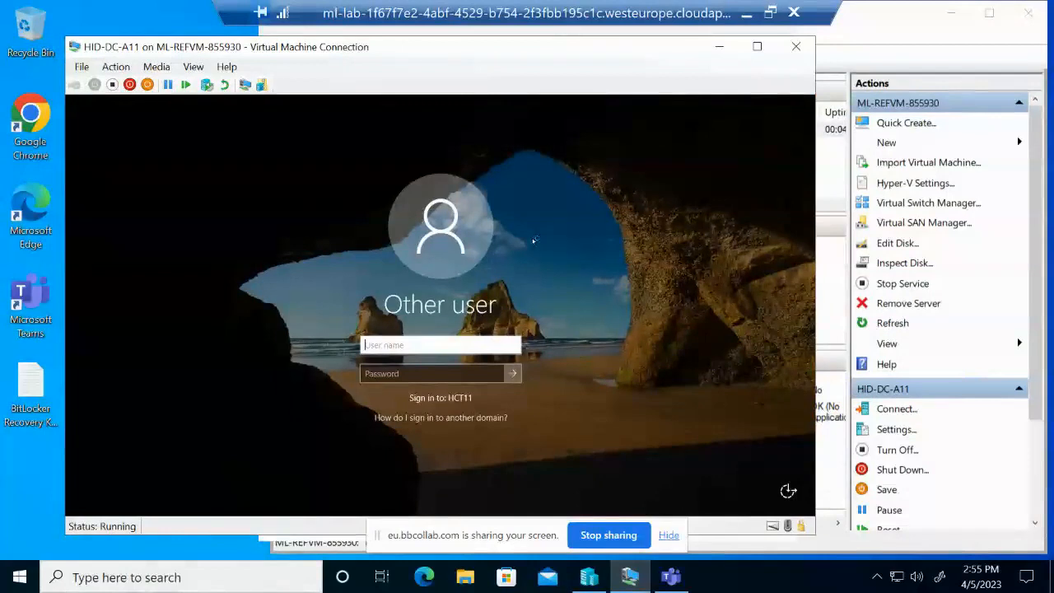
Sign in to HID-DC-A11 as administrator with the account password
{"action": "type", "text": "administrato"}
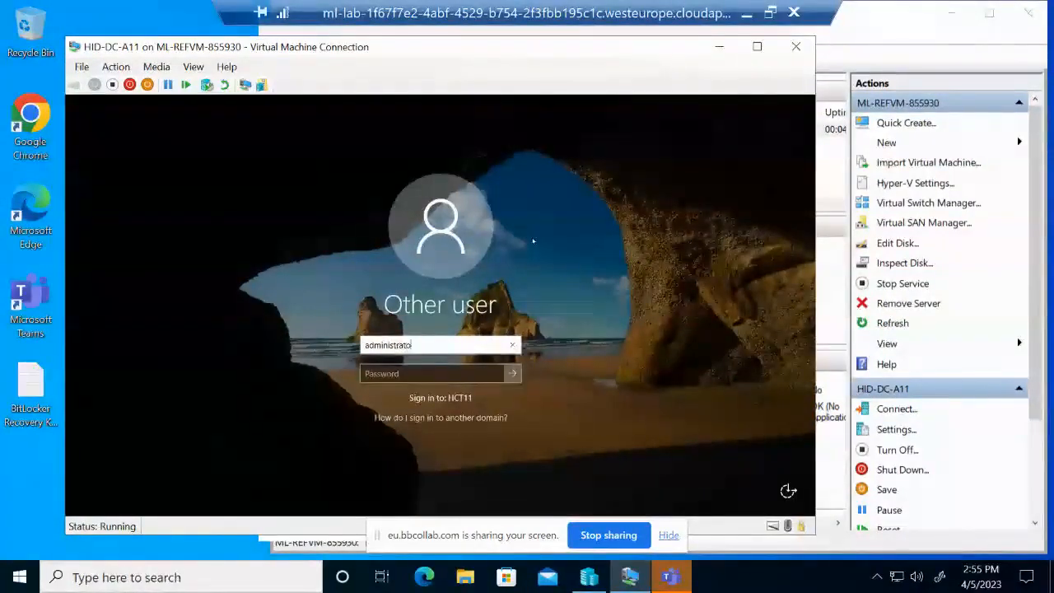
{"action": "type", "text": "r"}
{"action": "key", "text": "Tab"}
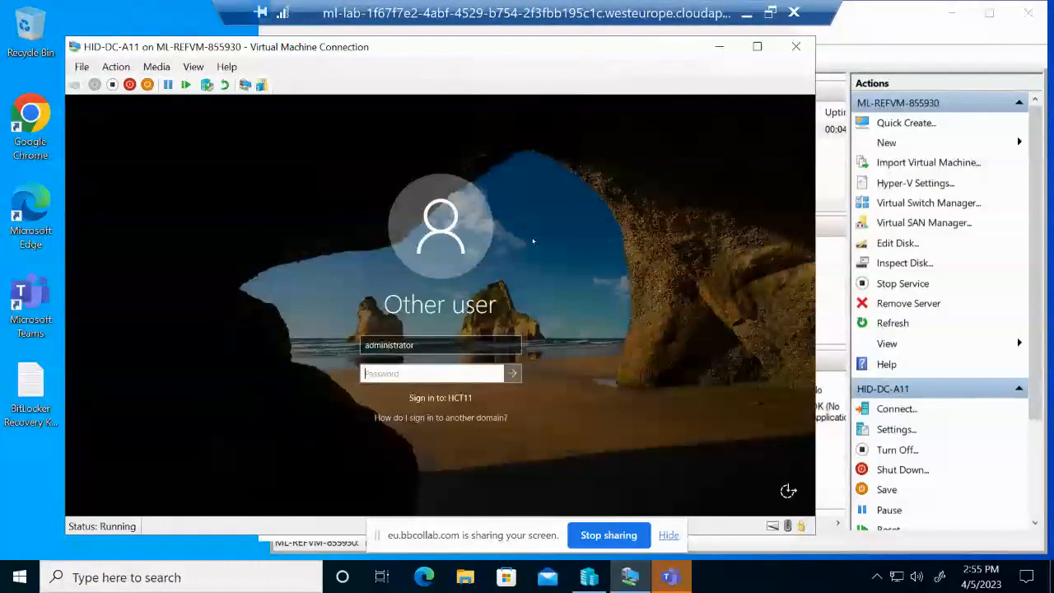
{"action": "type", "text": "••"}
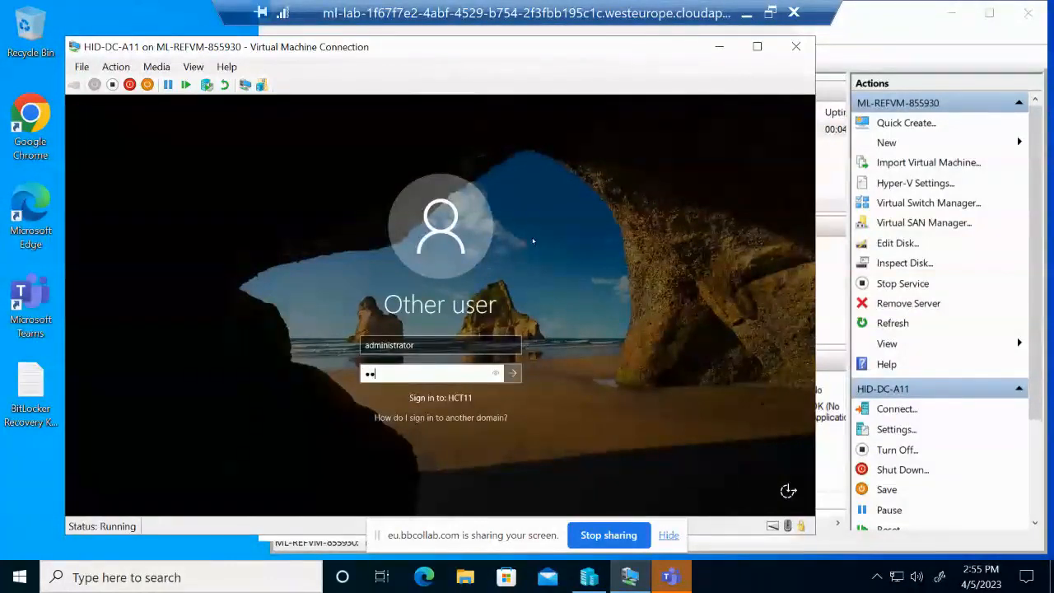
{"action": "type", "text": "••••"}
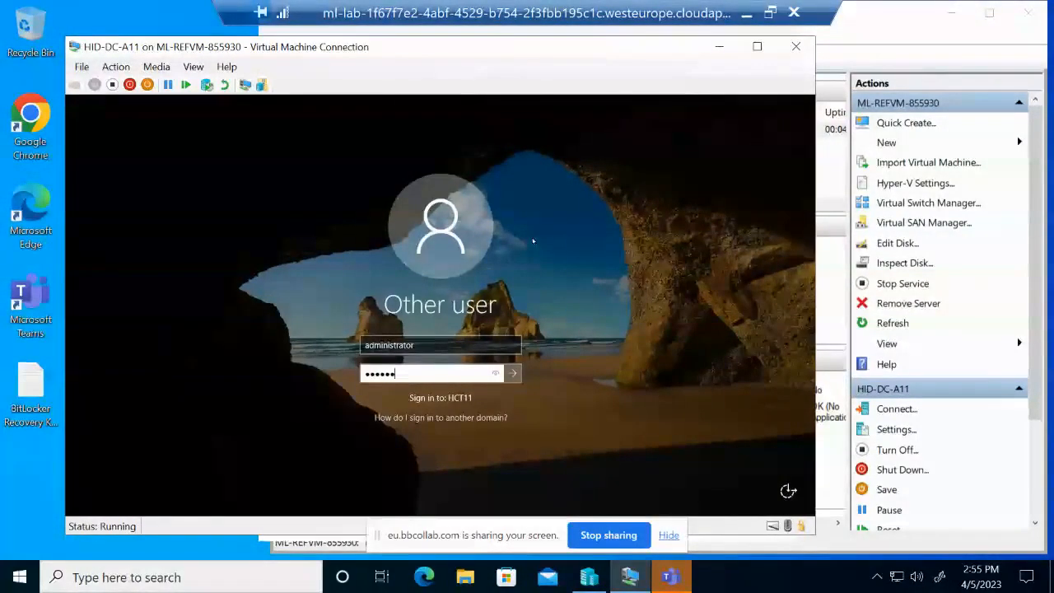
{"action": "type", "text": "••"}
{"action": "key", "text": "Return"}
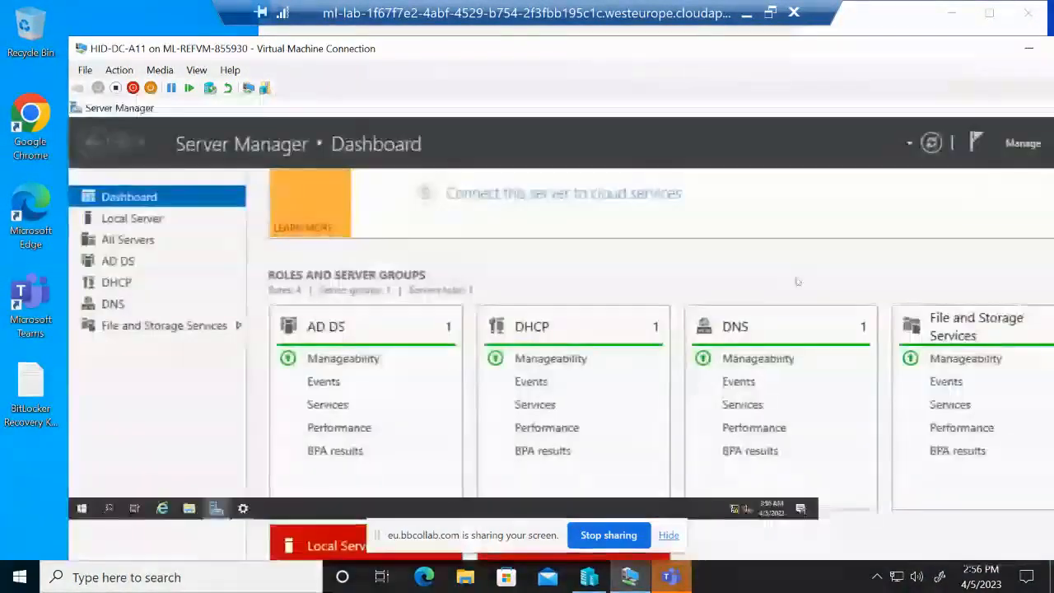
Maximize the HID-DC-A11 console window so Server Manager fills the screen
{"action": "left_click", "coordinate": [1017, 144]}
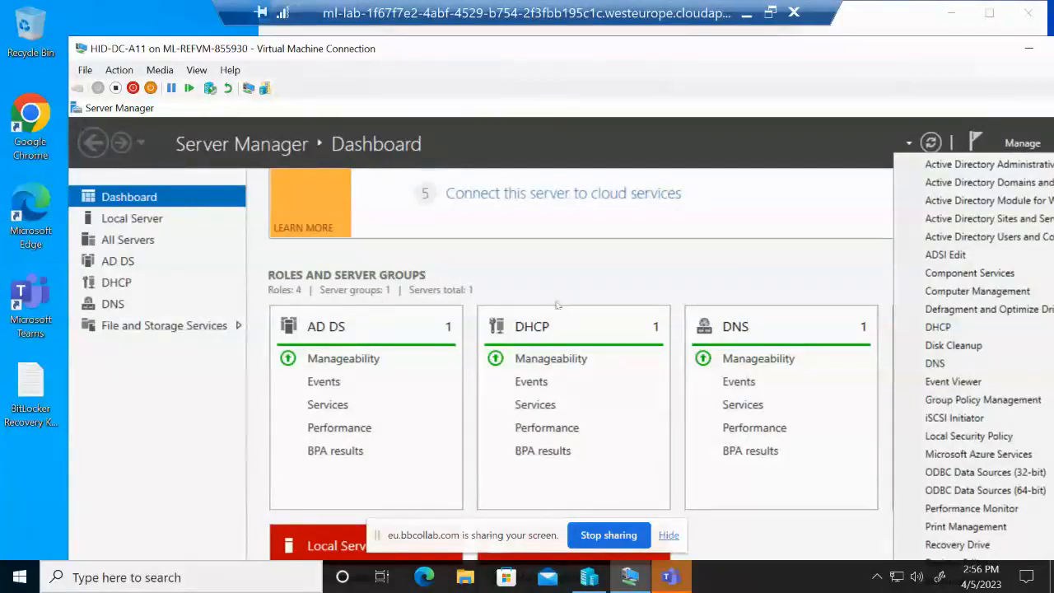
{"action": "left_click", "coordinate": [595, 306]}
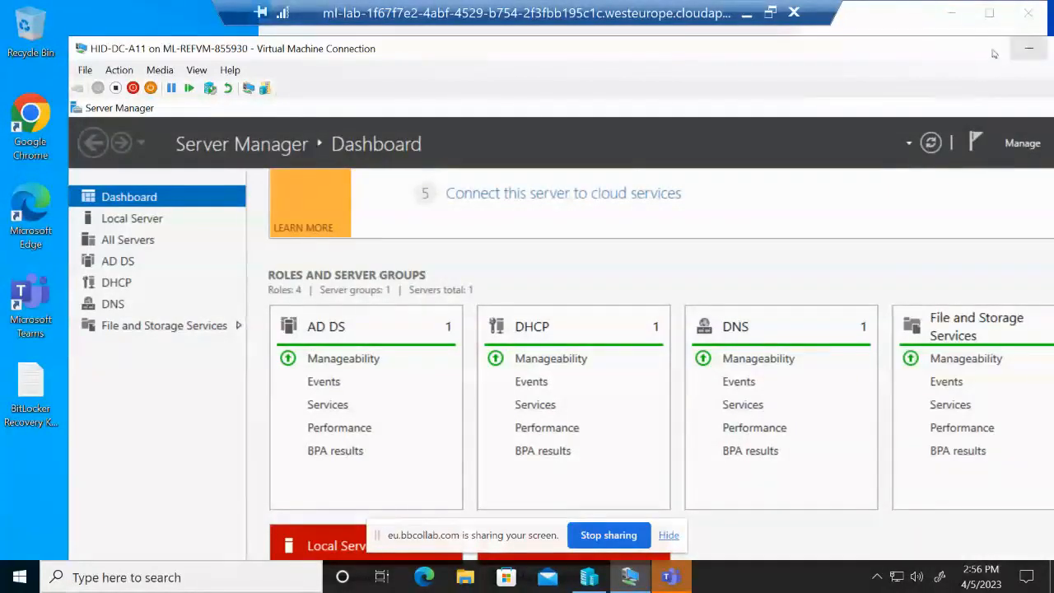
{"action": "left_click_drag", "start_coordinate": [961, 50], "coordinate": [862, 51]}
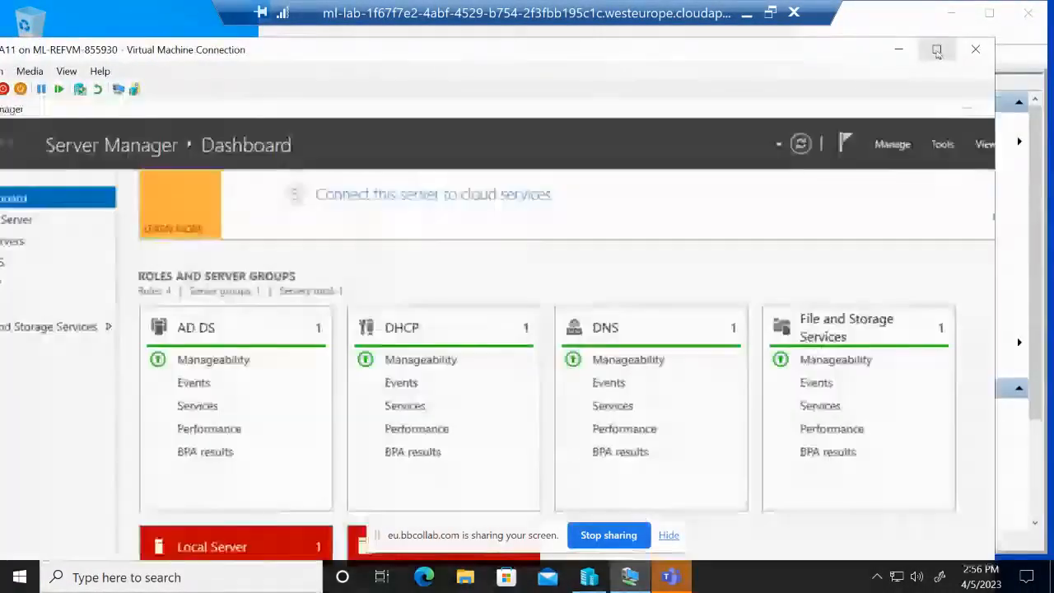
{"action": "left_click", "coordinate": [936, 47]}
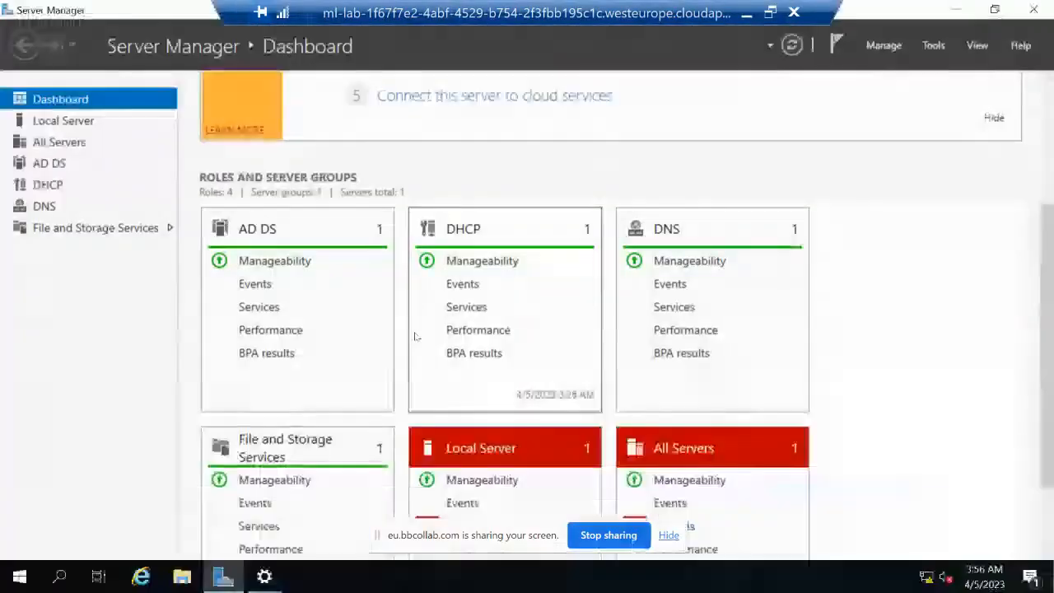
{"action": "scroll", "coordinate": [416, 336], "scroll_direction": "up", "scroll_amount": 4}
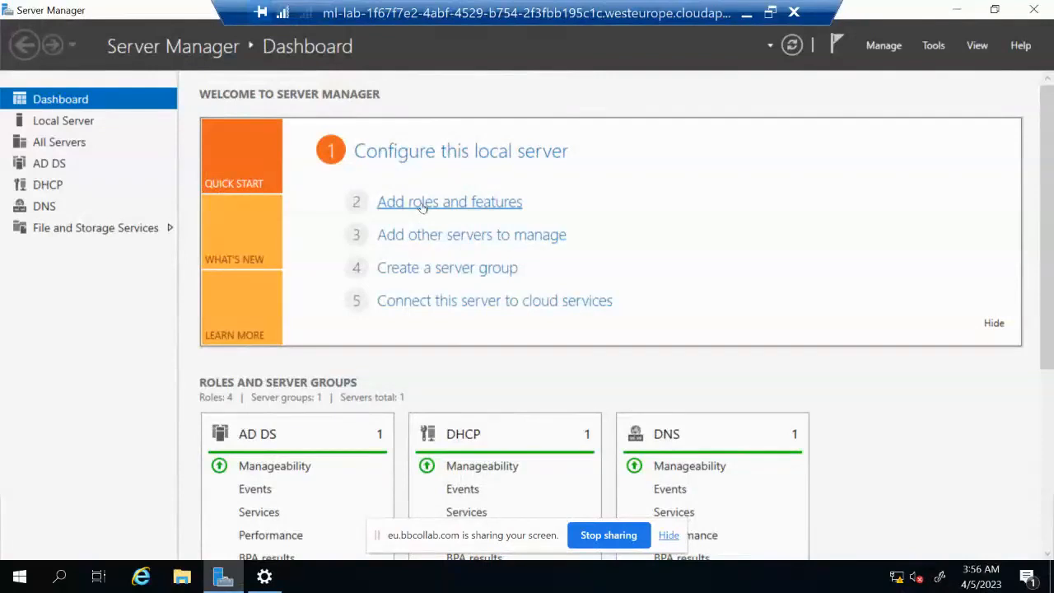
Start Add Roles and Features with a role-based install on the local server, up to Server Roles
{"action": "left_click", "coordinate": [422, 207]}
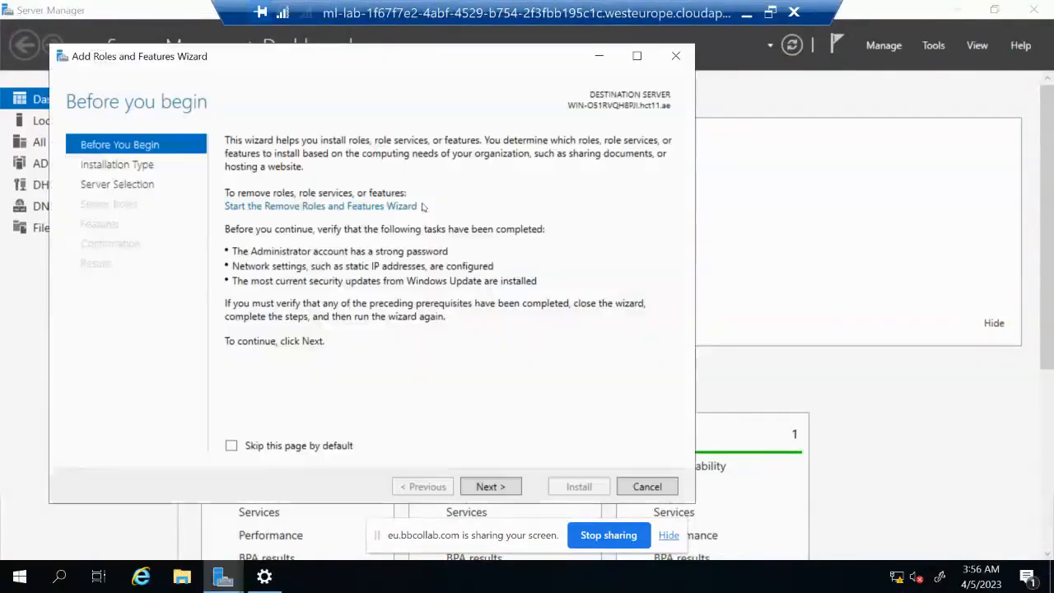
{"action": "left_click", "coordinate": [488, 486]}
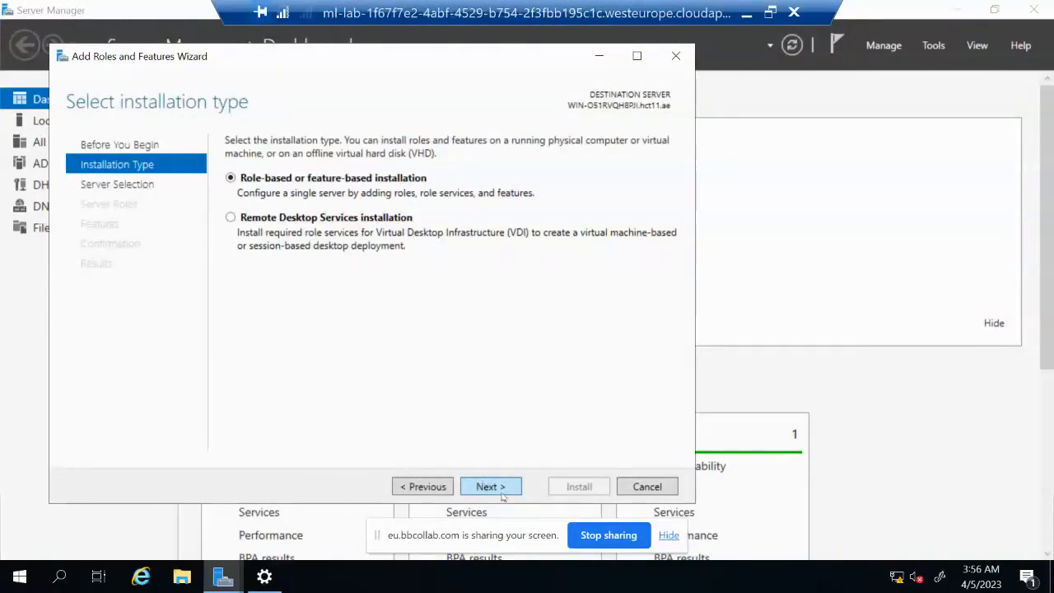
{"action": "left_click", "coordinate": [503, 492]}
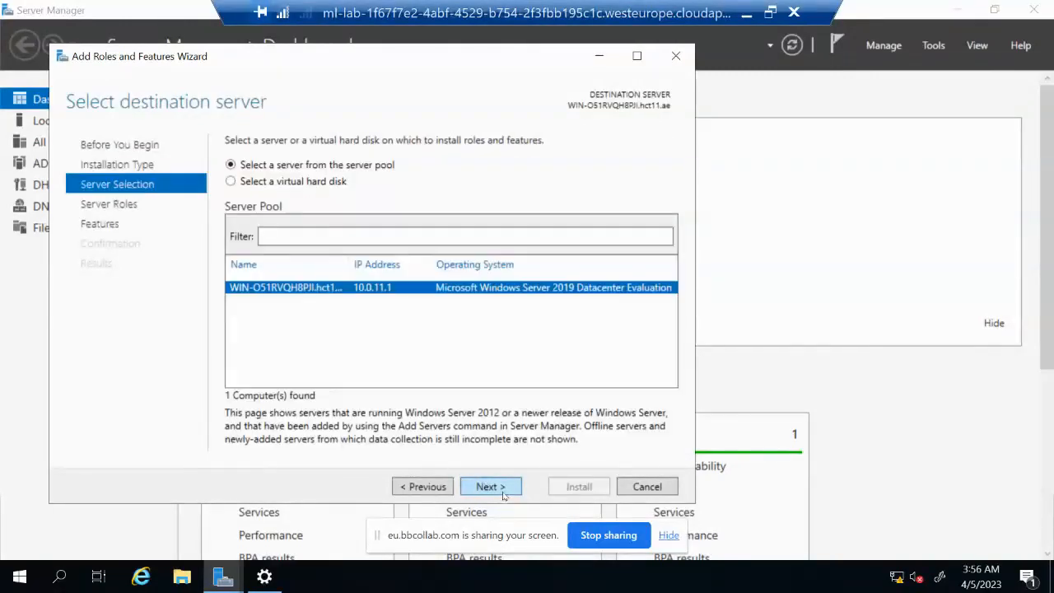
{"action": "left_click", "coordinate": [501, 484]}
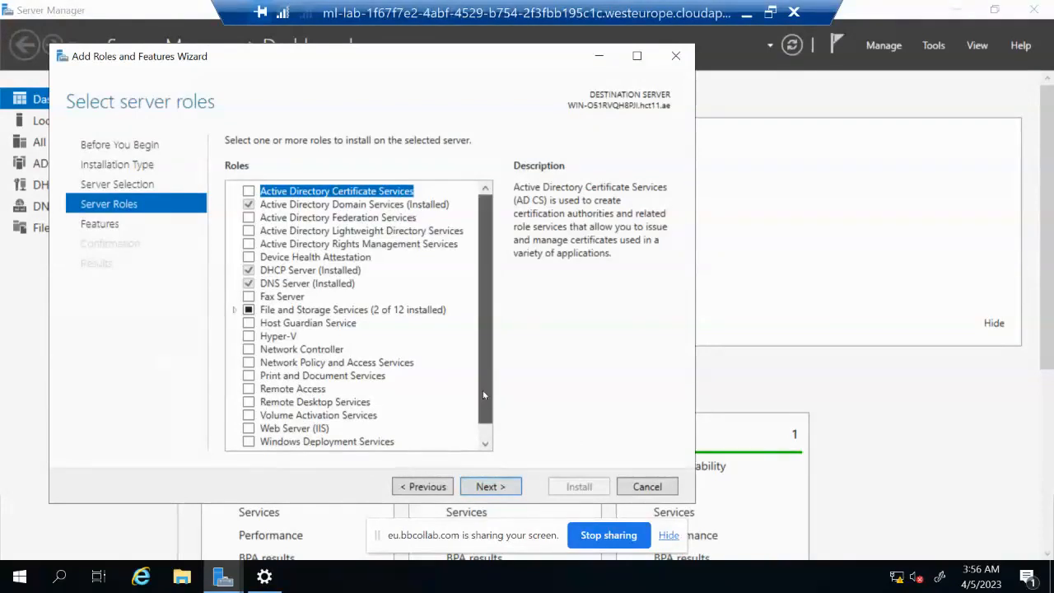
{"action": "scroll", "coordinate": [484, 412], "scroll_direction": "down", "scroll_amount": 1}
{"action": "scroll", "coordinate": [485, 417], "scroll_direction": "down", "scroll_amount": 1}
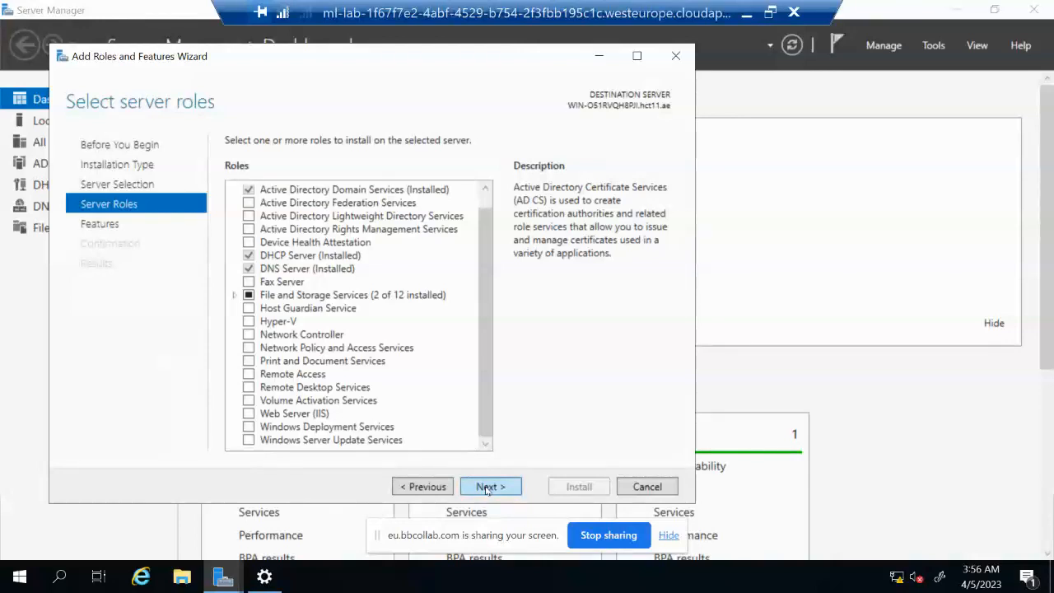
Select the BitLocker Drive Encryption feature with its required features and allow automatic restart
{"action": "left_click", "coordinate": [487, 486]}
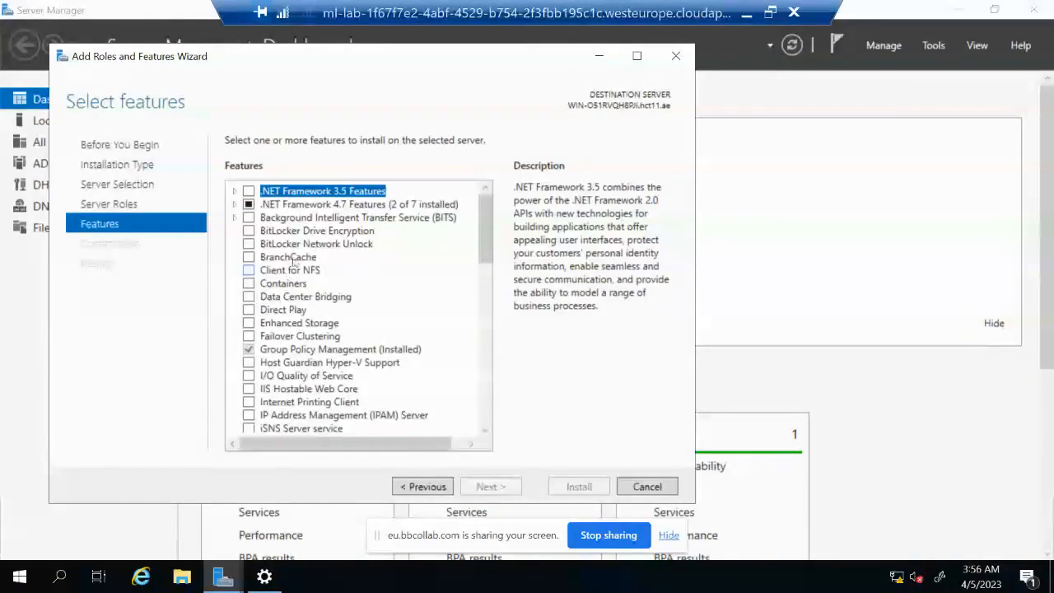
{"action": "left_click", "coordinate": [247, 231]}
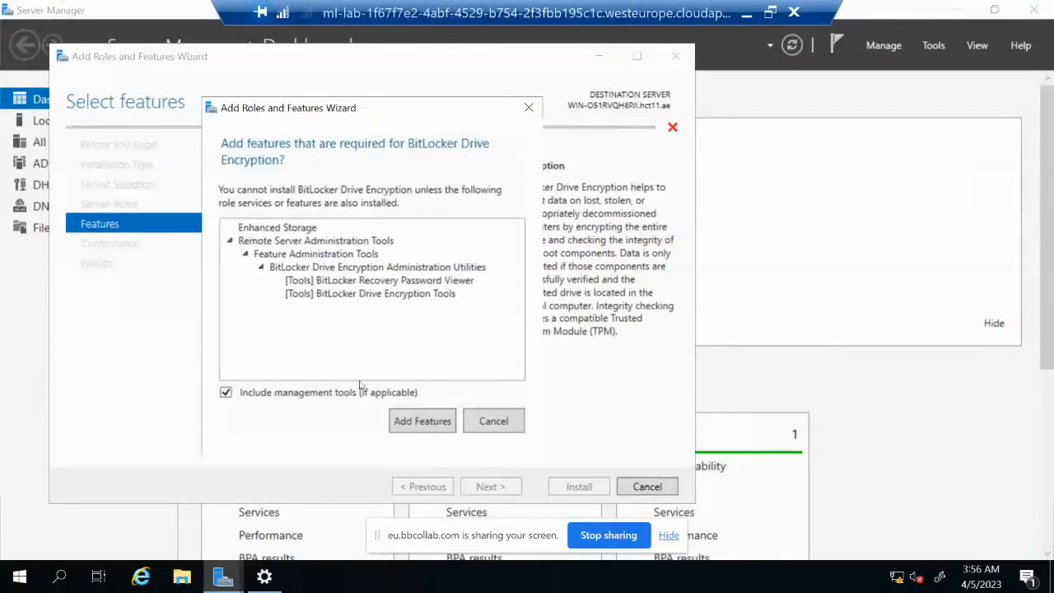
{"action": "left_click", "coordinate": [442, 425]}
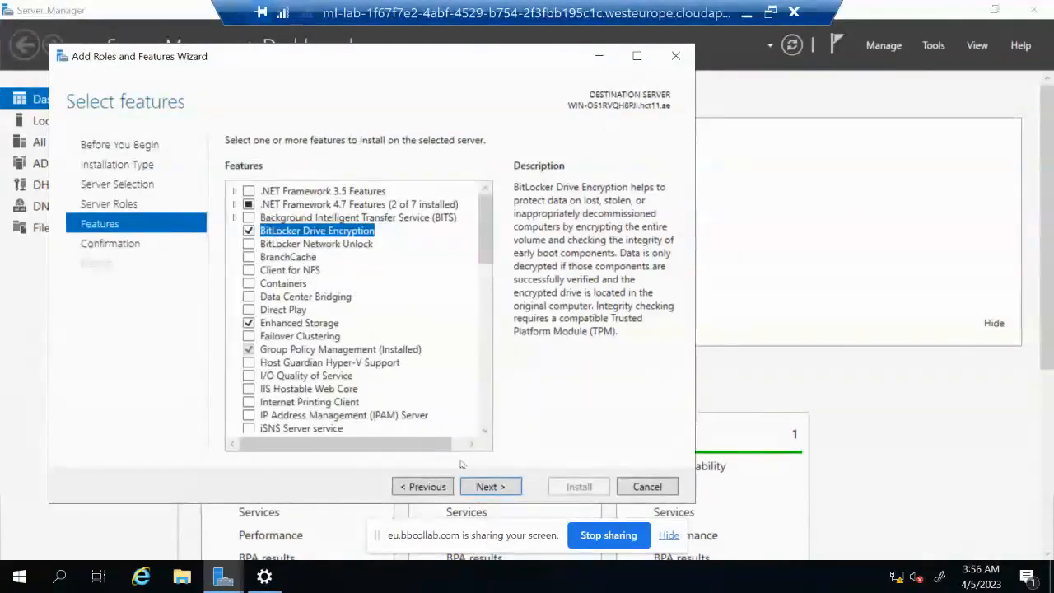
{"action": "left_click", "coordinate": [487, 489]}
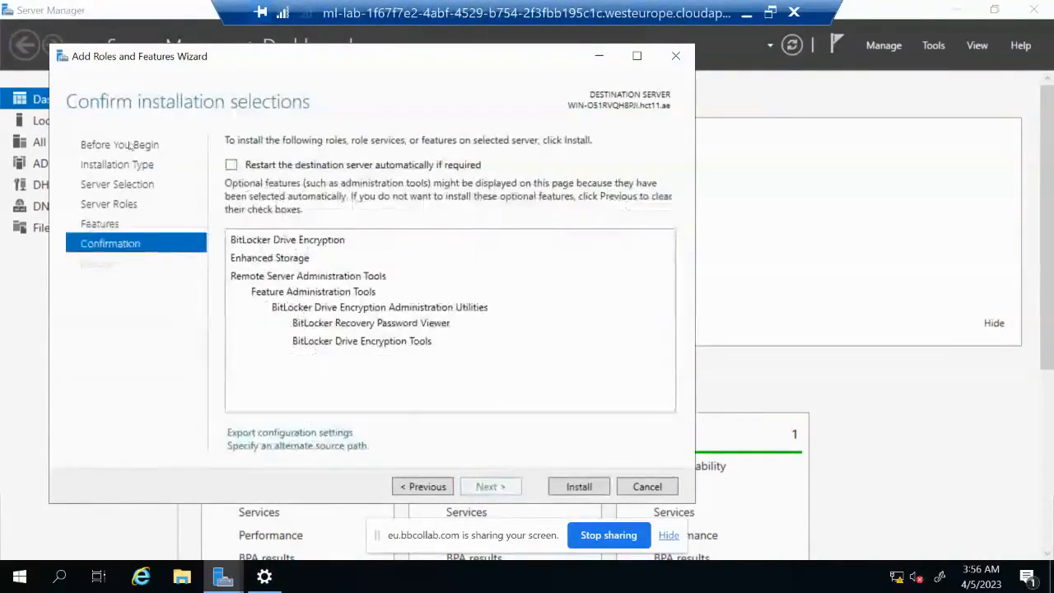
{"action": "left_click", "coordinate": [231, 165]}
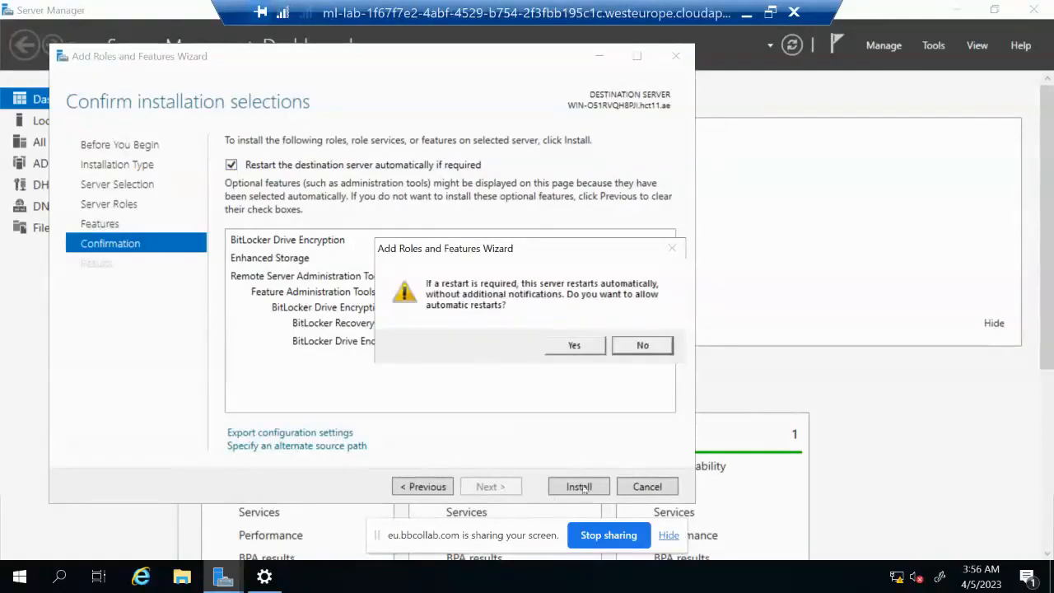
{"action": "left_click", "coordinate": [575, 345]}
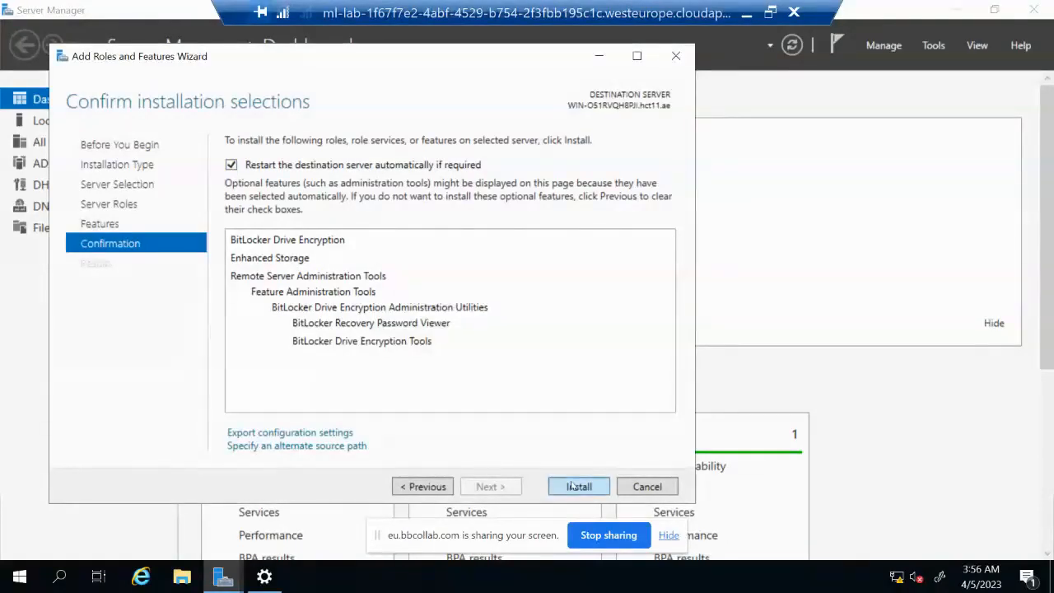
Install BitLocker Drive Encryption and let HID-DC-A11 restart to its lock screen
{"action": "left_click", "coordinate": [576, 486]}
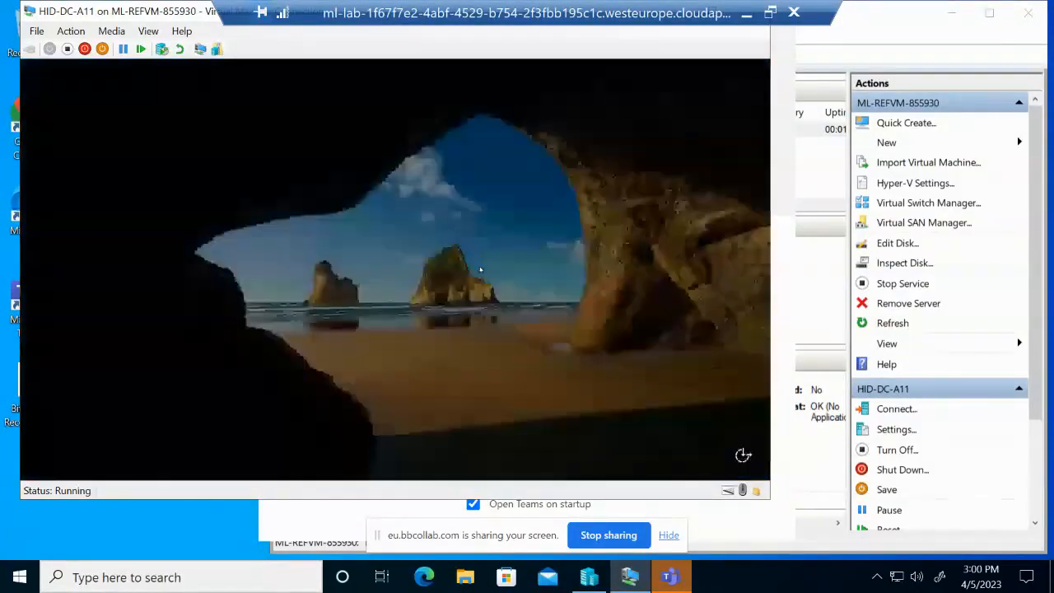
Sign back in as administrator and permanently dismiss the Windows Admin Center popup
{"action": "type", "text": "a"}
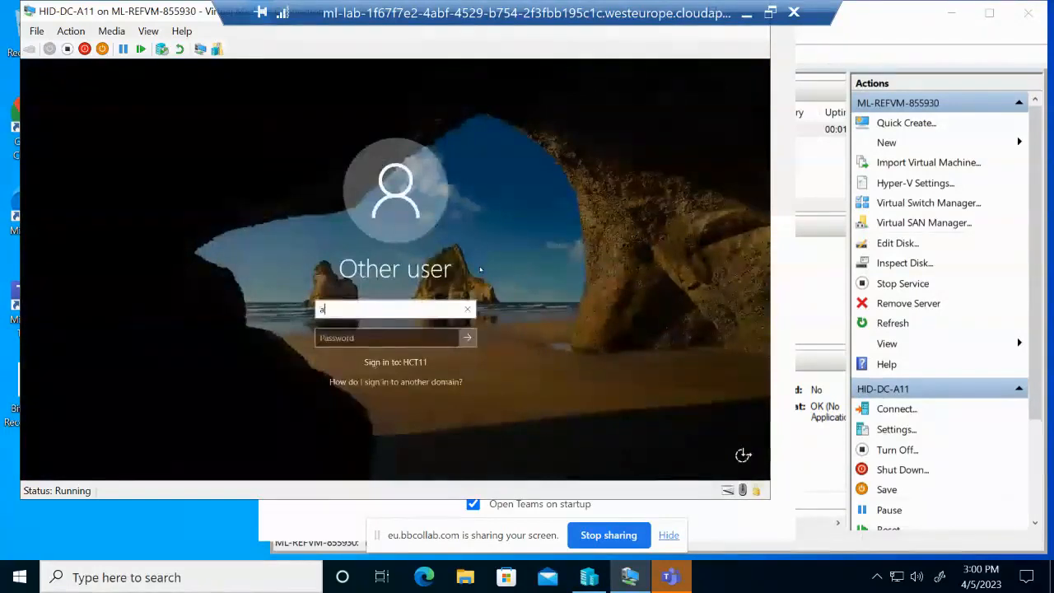
{"action": "type", "text": "dminist"}
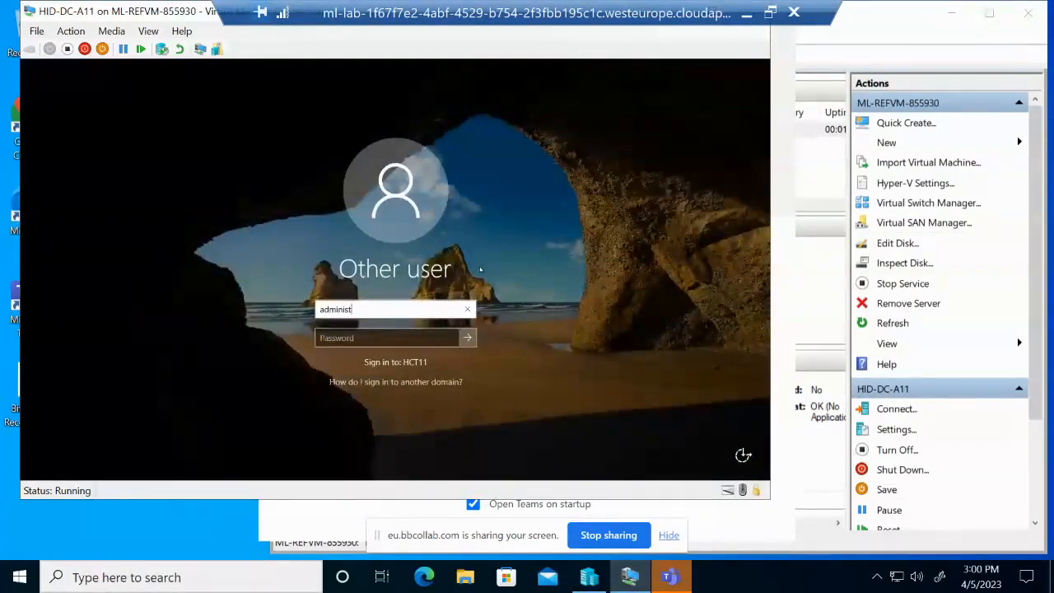
{"action": "type", "text": "rator"}
{"action": "key", "text": "Tab"}
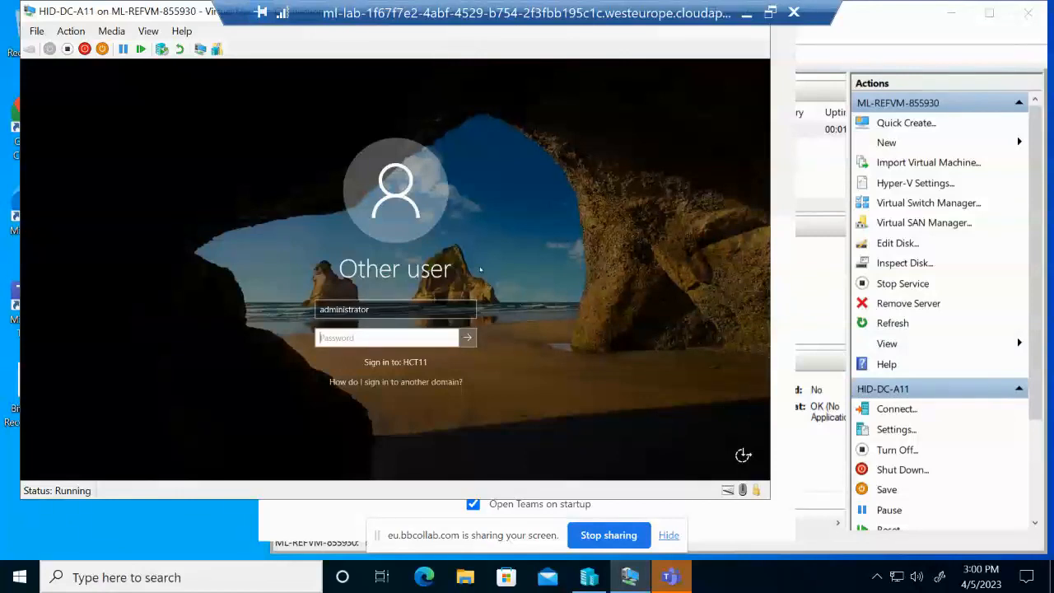
{"action": "type", "text": "••"}
{"action": "key", "text": "BackSpace"}
{"action": "key", "text": "BackSpace"}
{"action": "type", "text": "••••••••"}
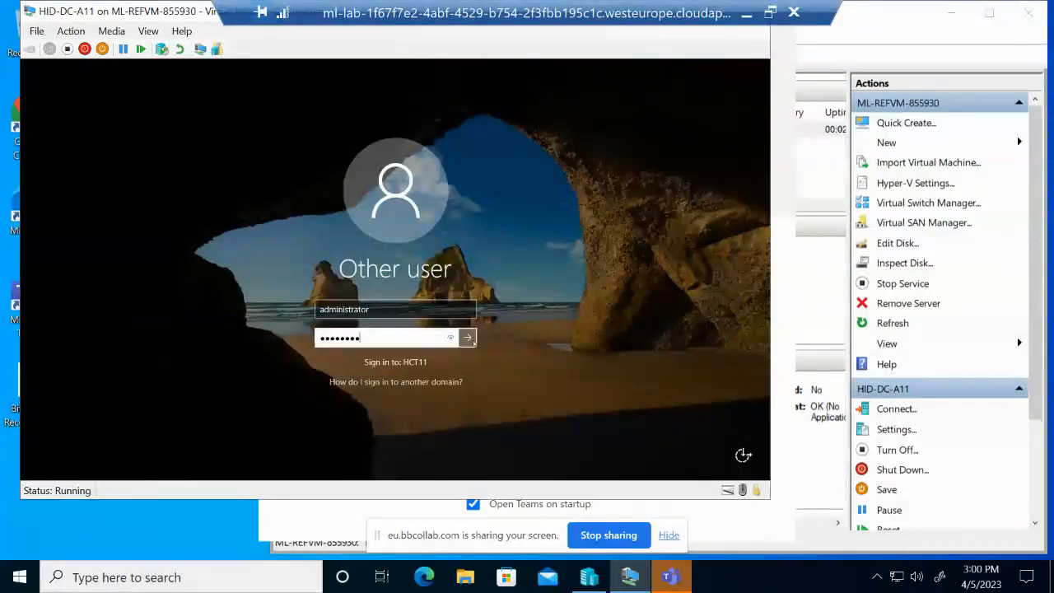
{"action": "left_click", "coordinate": [472, 342]}
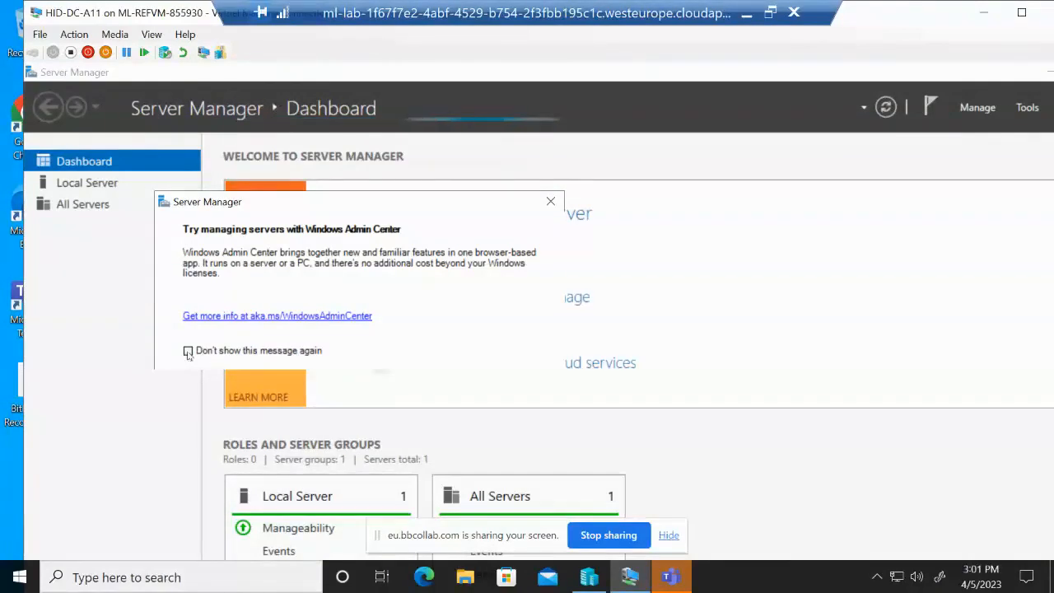
{"action": "left_click", "coordinate": [197, 353]}
{"action": "left_click", "coordinate": [550, 200]}
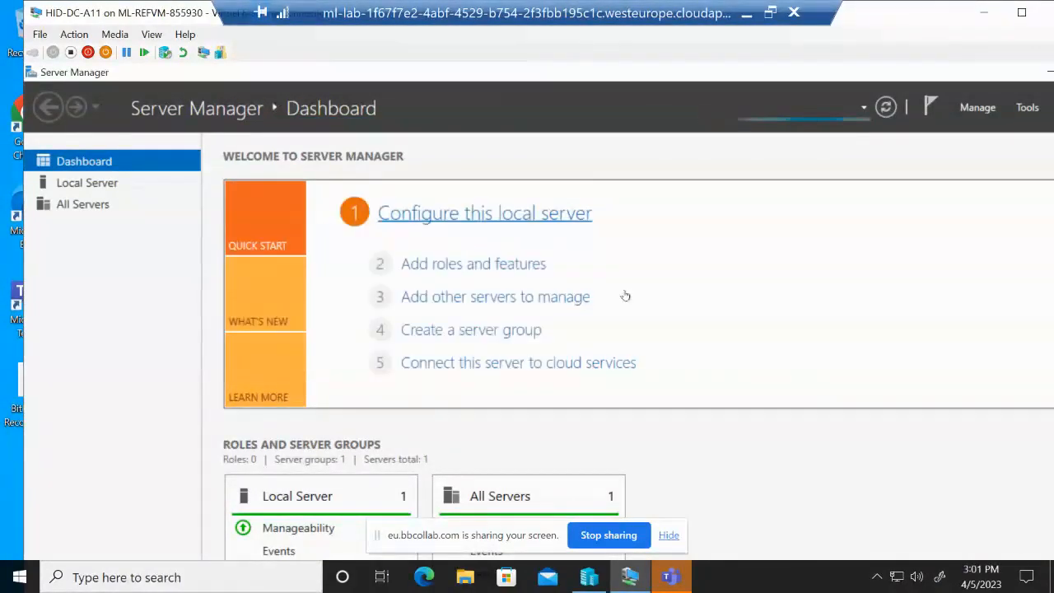
Confirm 'Installation succeeded' for BitLocker and close the Add Roles and Features Wizard
{"action": "left_click", "coordinate": [1026, 108]}
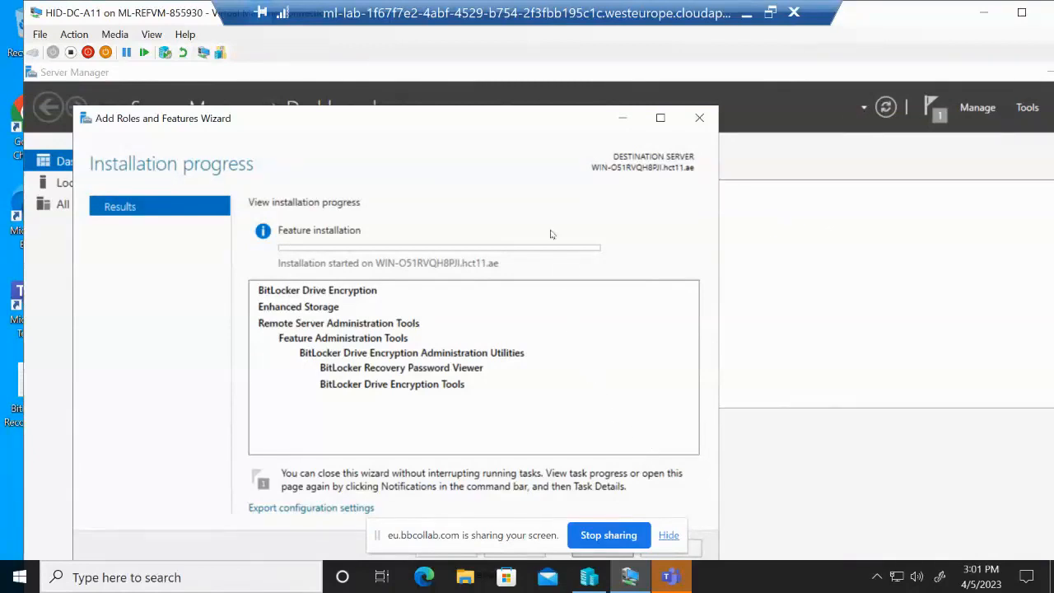
{"action": "left_click_drag", "start_coordinate": [508, 119], "coordinate": [525, 77]}
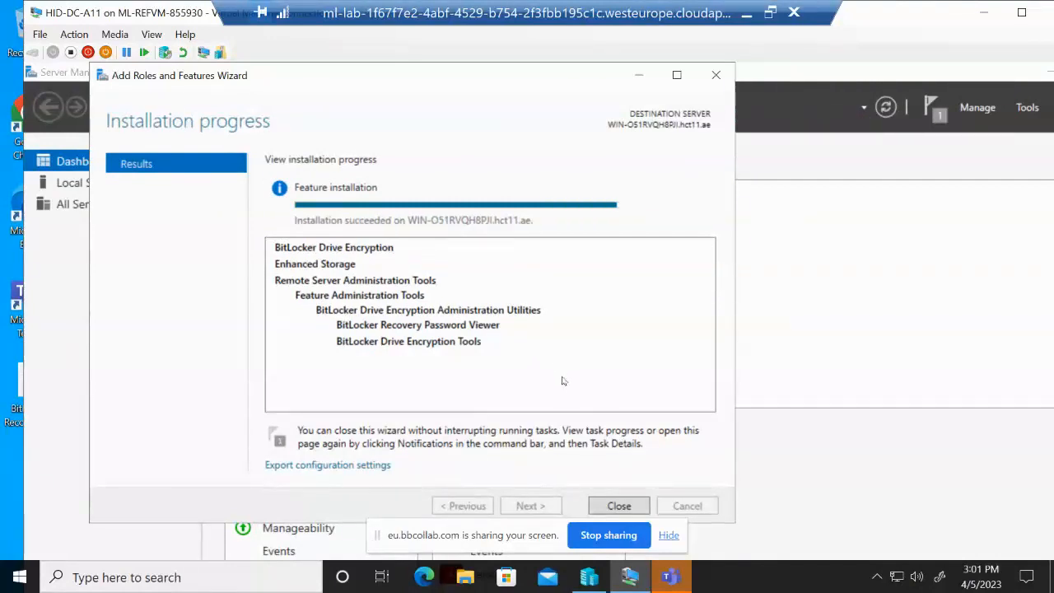
{"action": "left_click", "coordinate": [631, 502]}
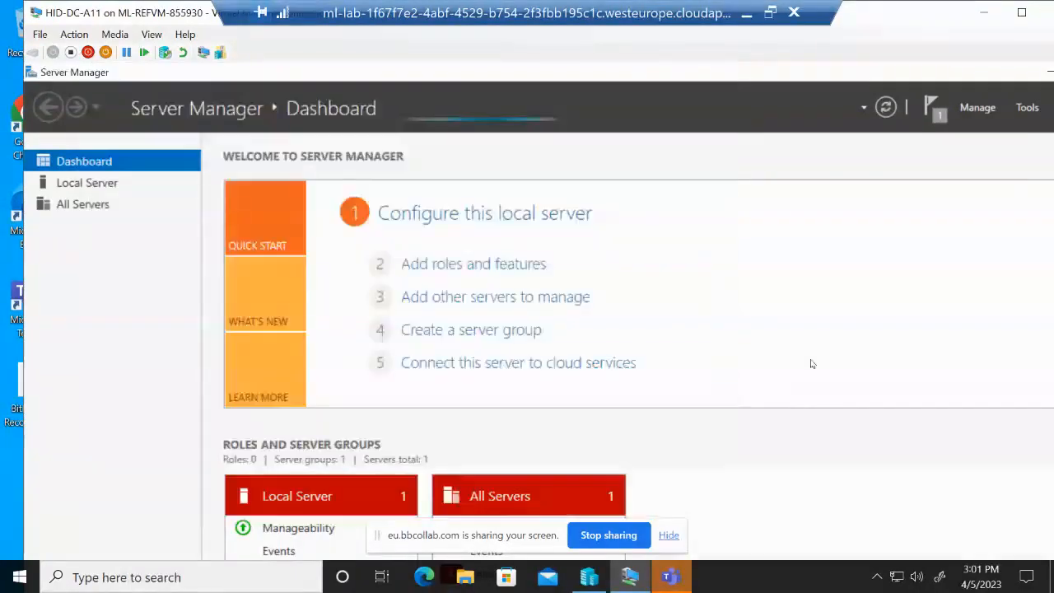
{"action": "left_click", "coordinate": [1028, 110]}
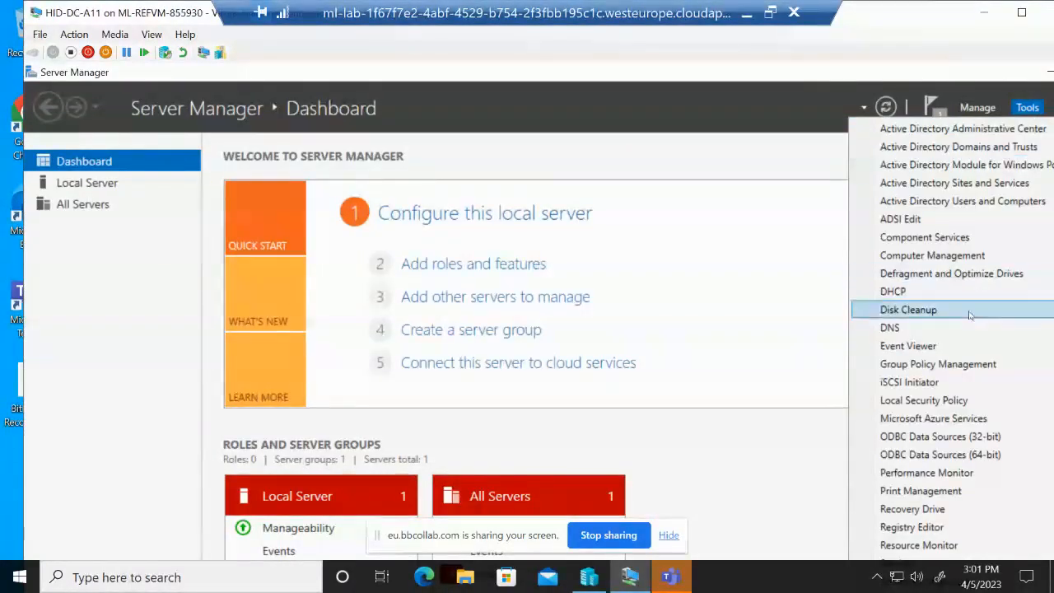
Launch Computer Management and show Disk Management with Disk 0 and its 63.46 GB C: volume
{"action": "left_click", "coordinate": [953, 257]}
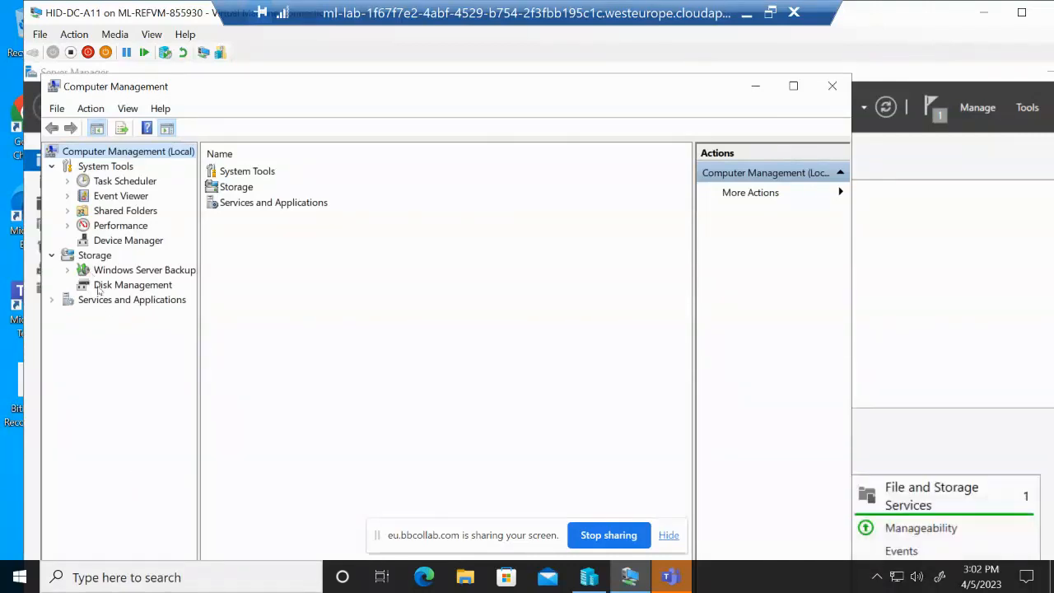
{"action": "left_click", "coordinate": [126, 287]}
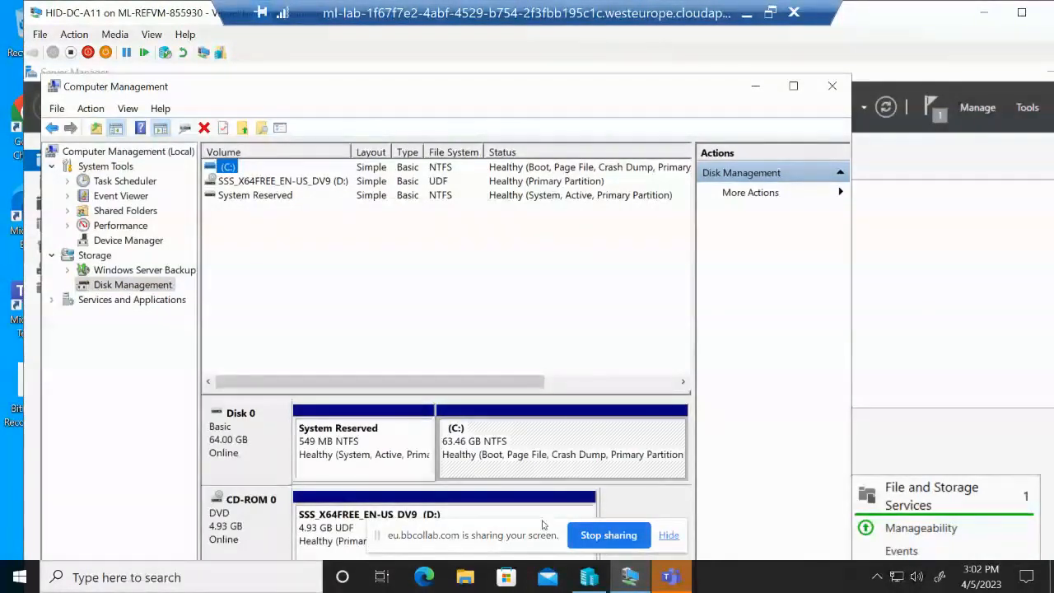
Shrink the C: partition by 3000 MB, leaving 2.93 GB unallocated on Disk 0
{"action": "left_click_drag", "start_coordinate": [542, 524], "coordinate": [764, 264]}
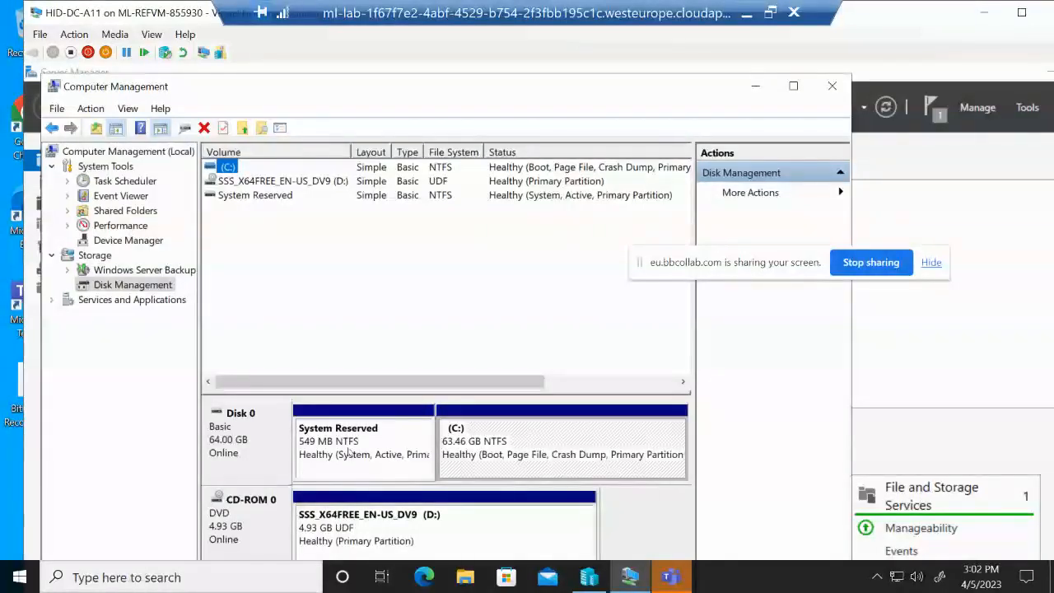
{"action": "left_click", "coordinate": [500, 454]}
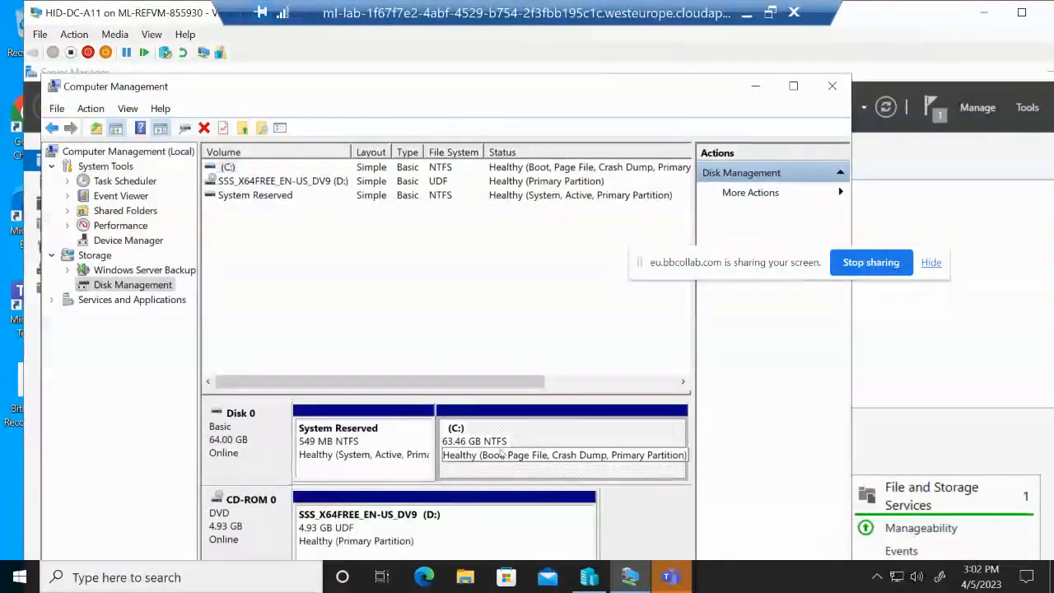
{"action": "right_click", "coordinate": [539, 429]}
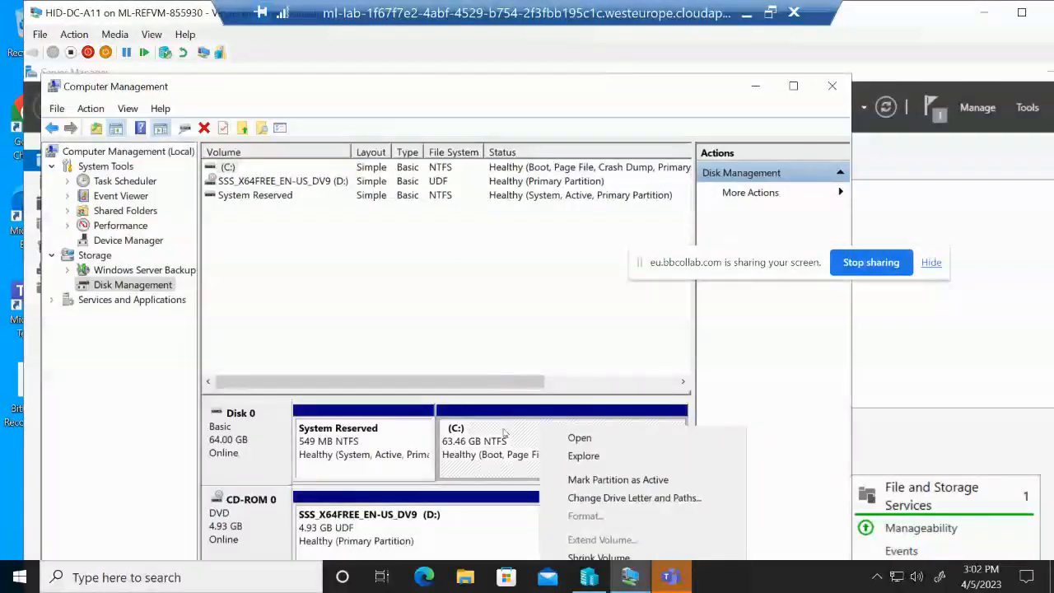
{"action": "left_click", "coordinate": [504, 433]}
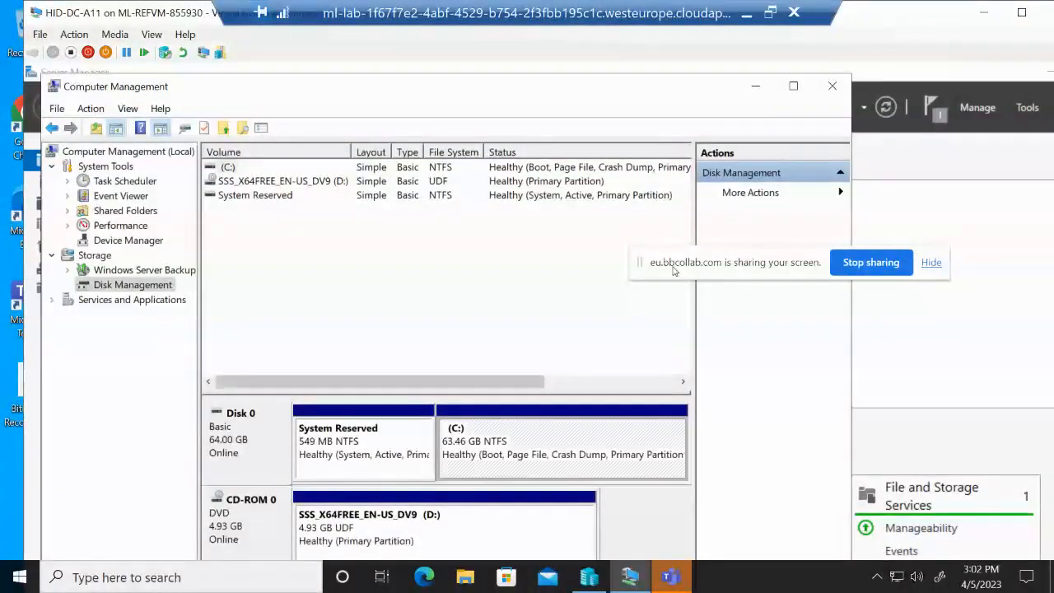
{"action": "right_click", "coordinate": [543, 442]}
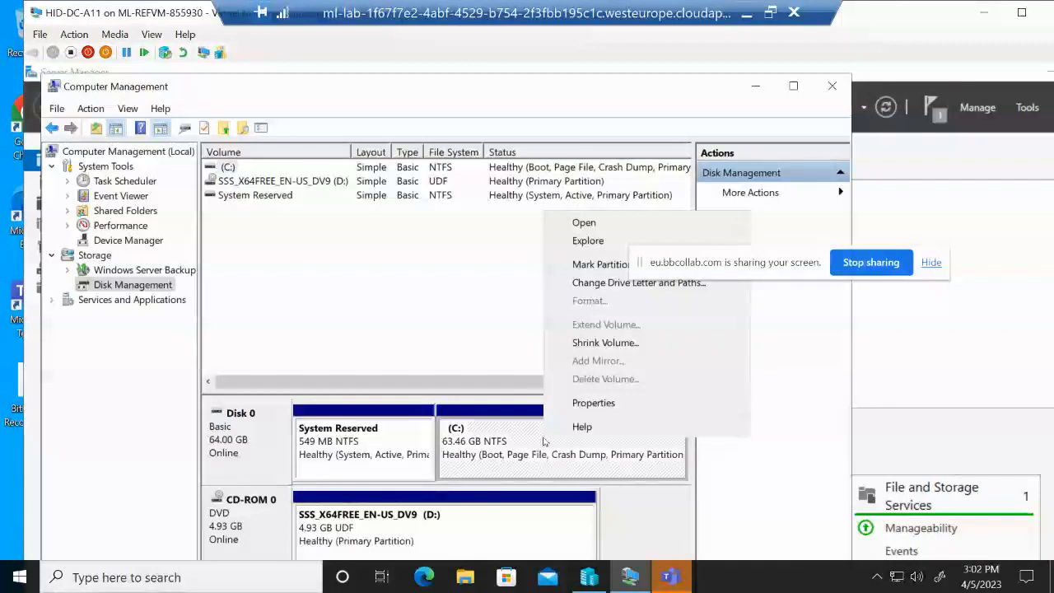
{"action": "left_click", "coordinate": [607, 341]}
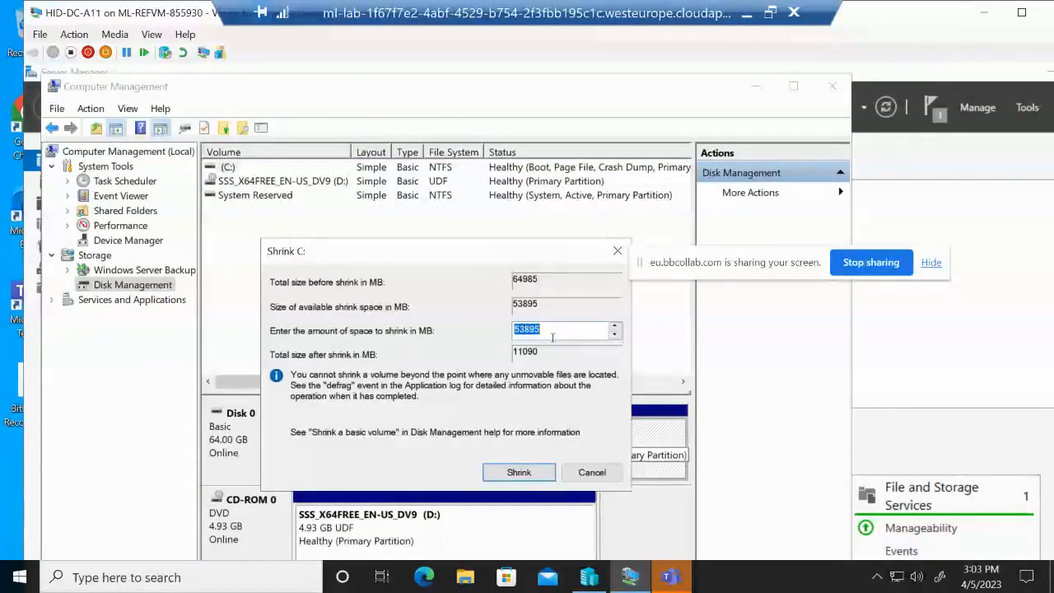
{"action": "type", "text": "3000"}
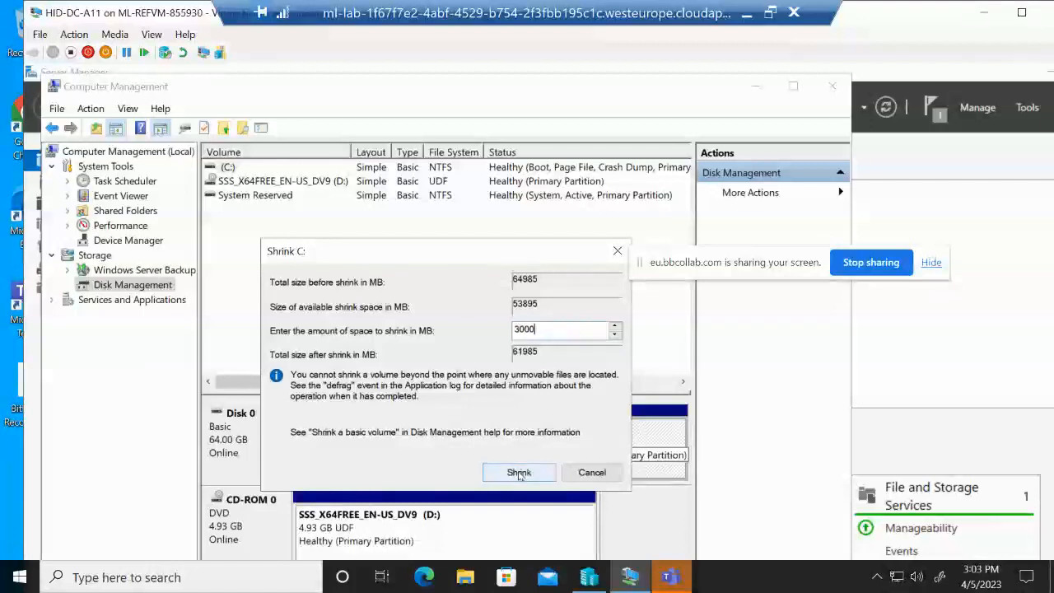
{"action": "left_click", "coordinate": [518, 473]}
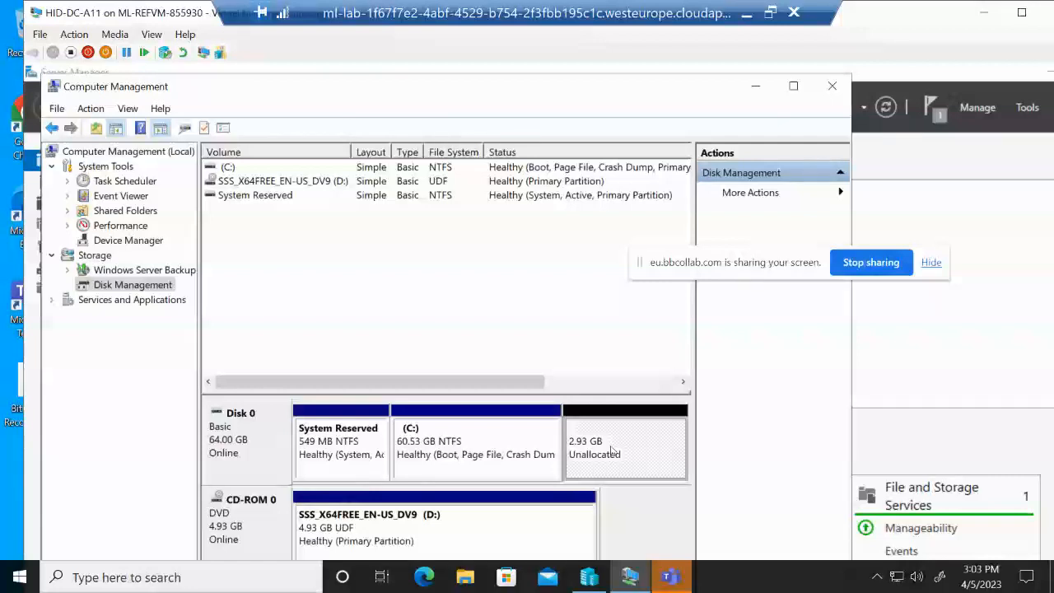
Start a New Simple Volume on the unallocated space, keeping the full 2999 MB size
{"action": "right_click", "coordinate": [610, 449]}
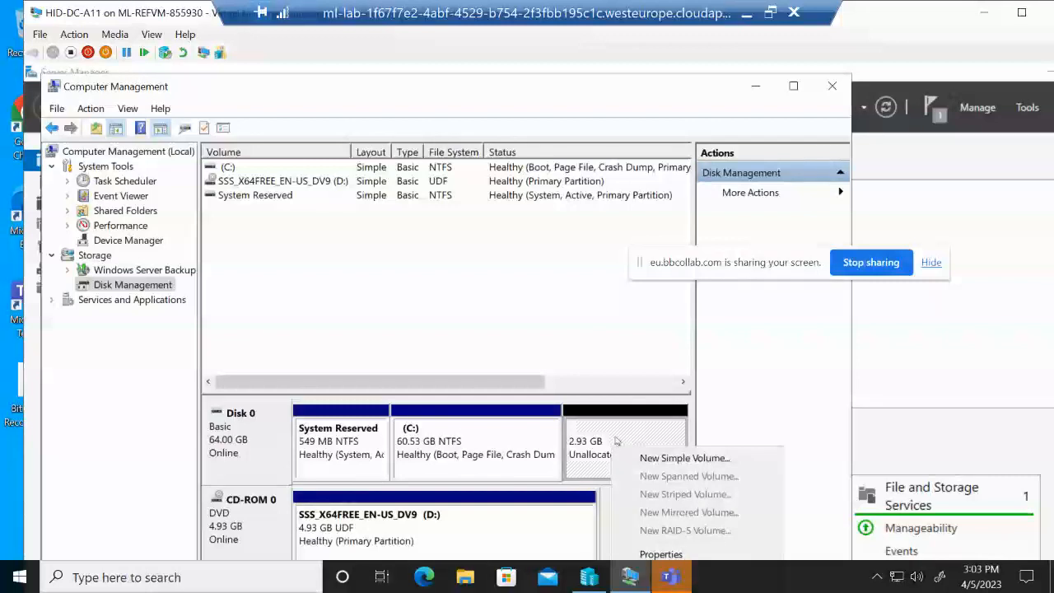
{"action": "left_click", "coordinate": [638, 99]}
{"action": "left_click_drag", "start_coordinate": [642, 76], "coordinate": [649, 52]}
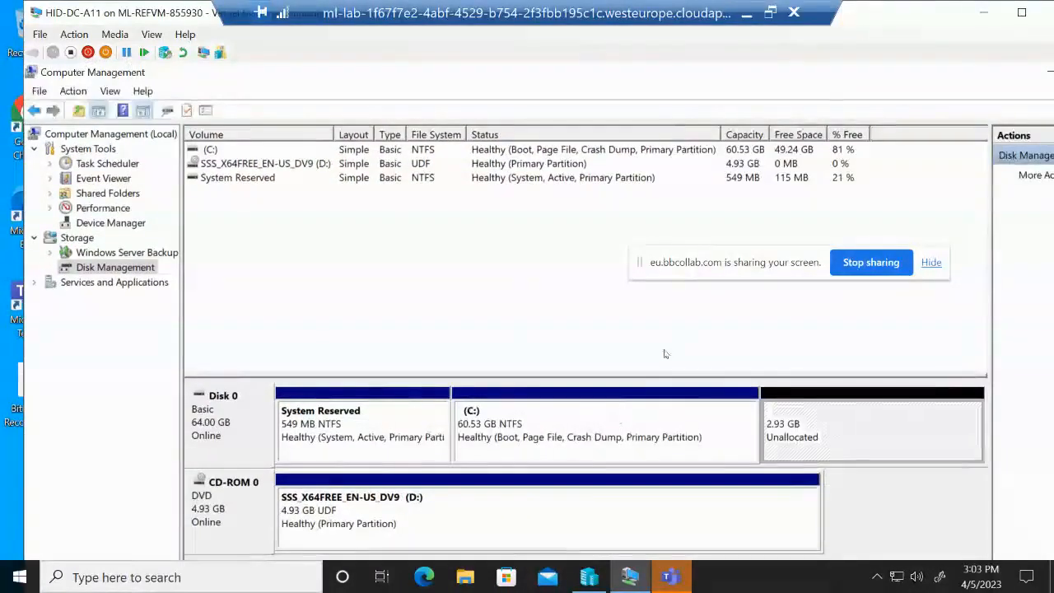
{"action": "right_click", "coordinate": [822, 405]}
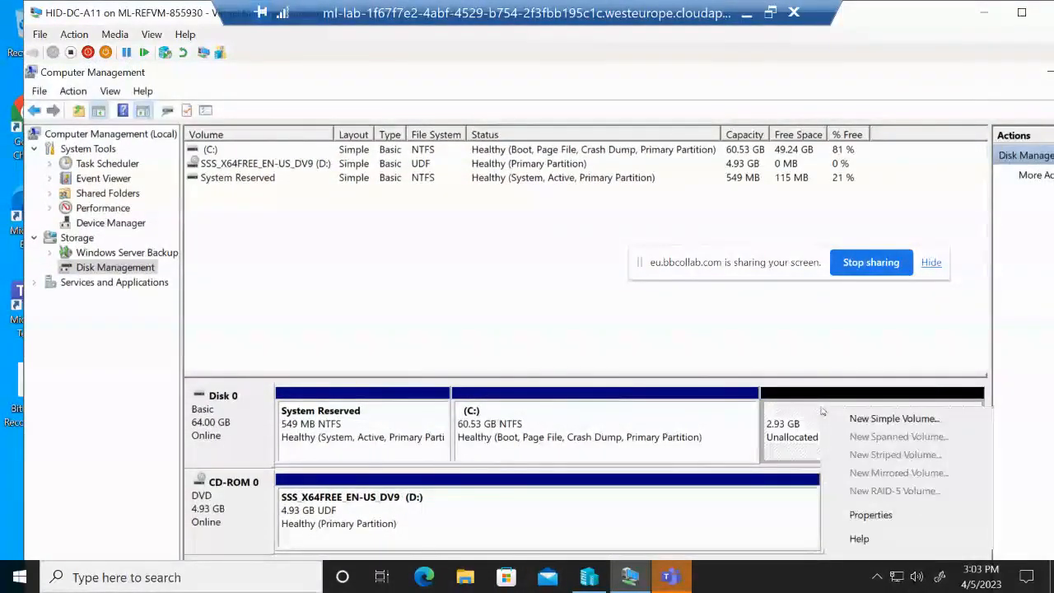
{"action": "left_click", "coordinate": [852, 418]}
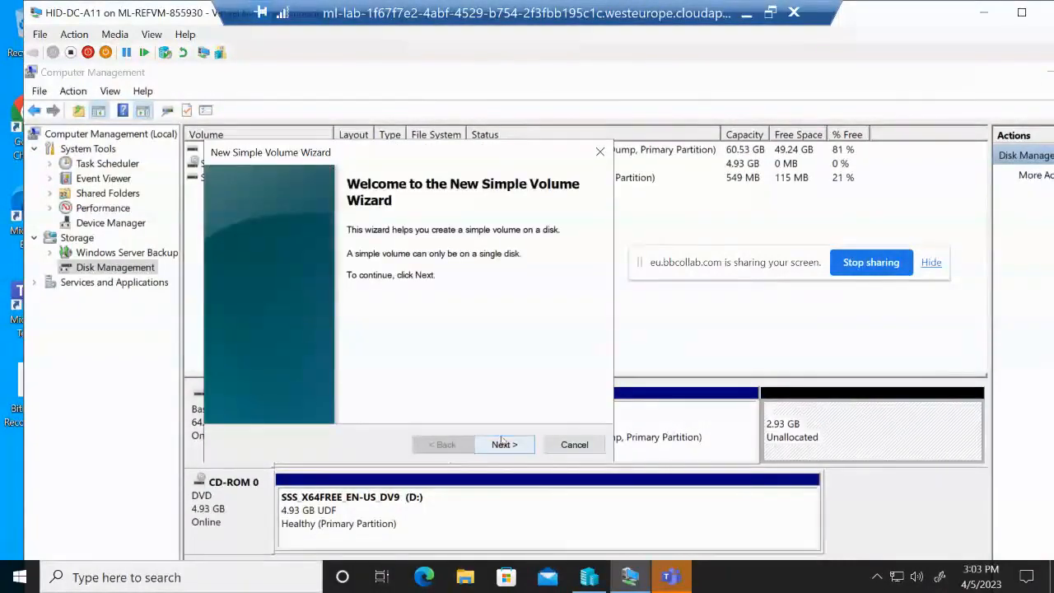
{"action": "left_click", "coordinate": [504, 444]}
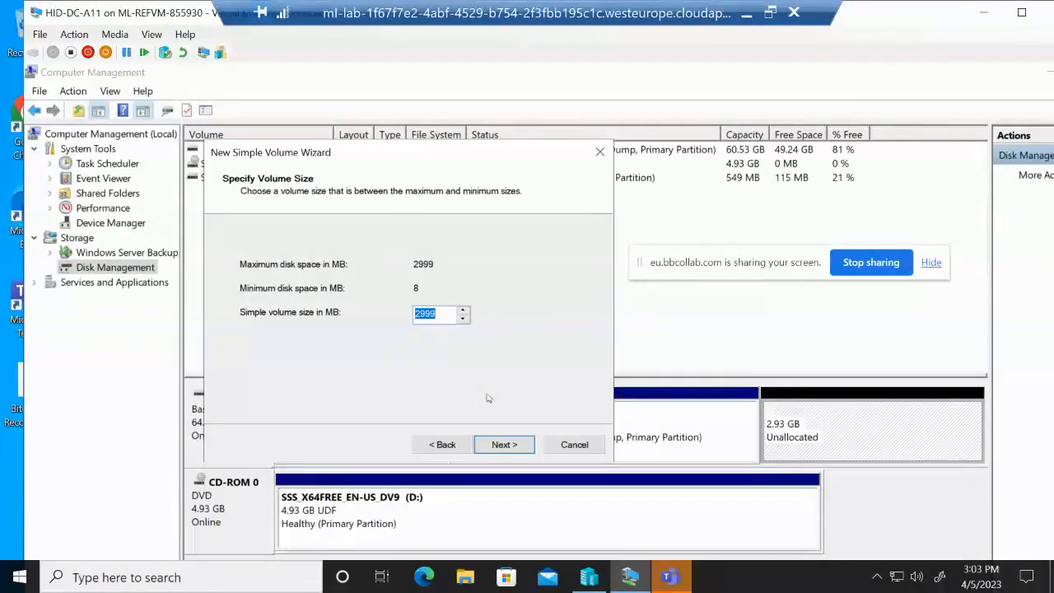
{"action": "left_click", "coordinate": [504, 445]}
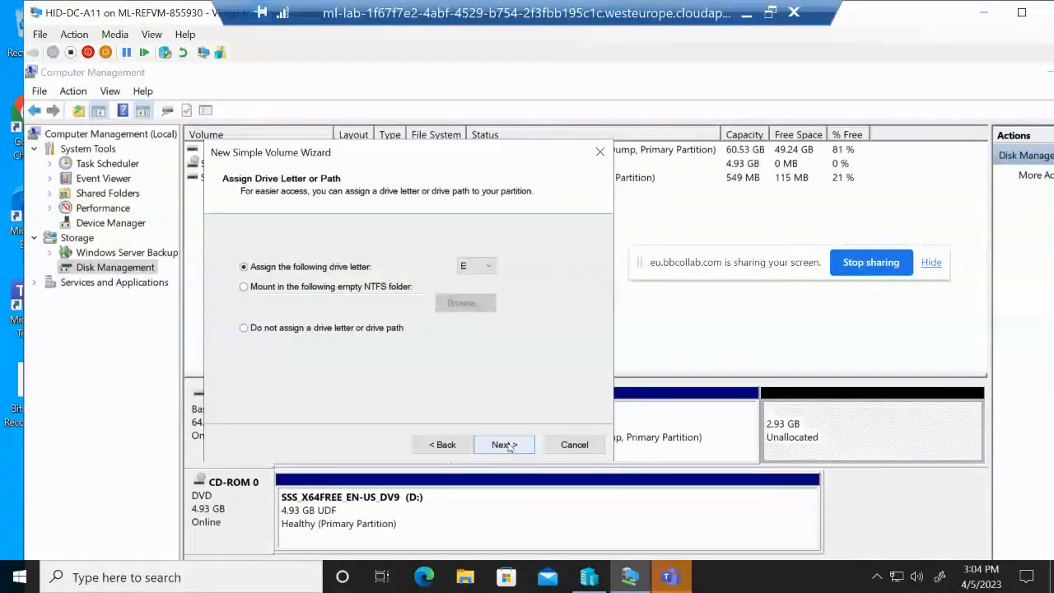
Assign drive letter E with NTFS quick format labelled New Volume, then close Computer Management
{"action": "left_click", "coordinate": [504, 444]}
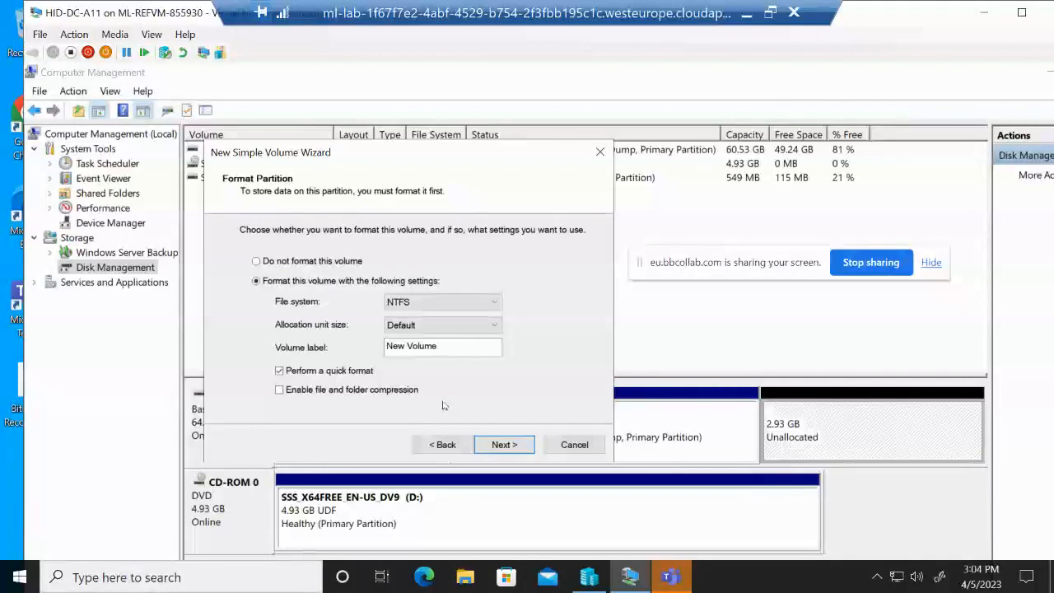
{"action": "left_click", "coordinate": [491, 446]}
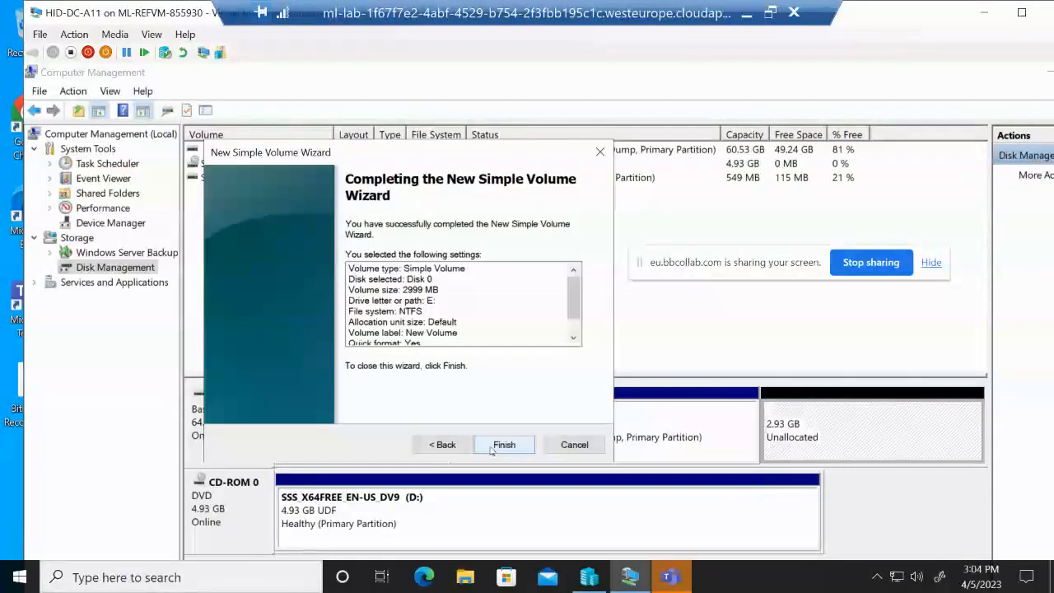
{"action": "left_click", "coordinate": [492, 446]}
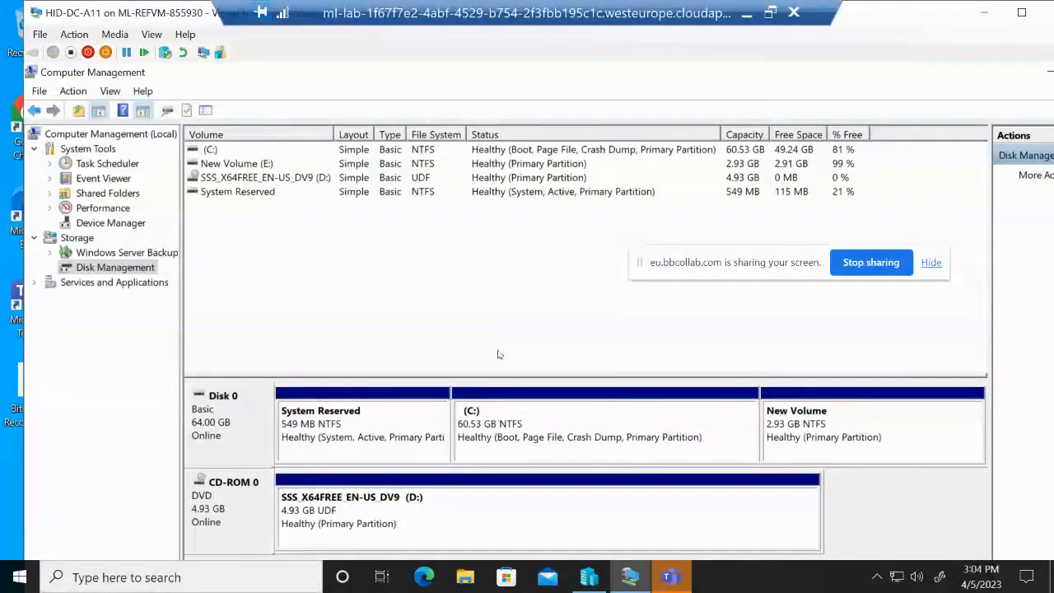
{"action": "left_click", "coordinate": [262, 164]}
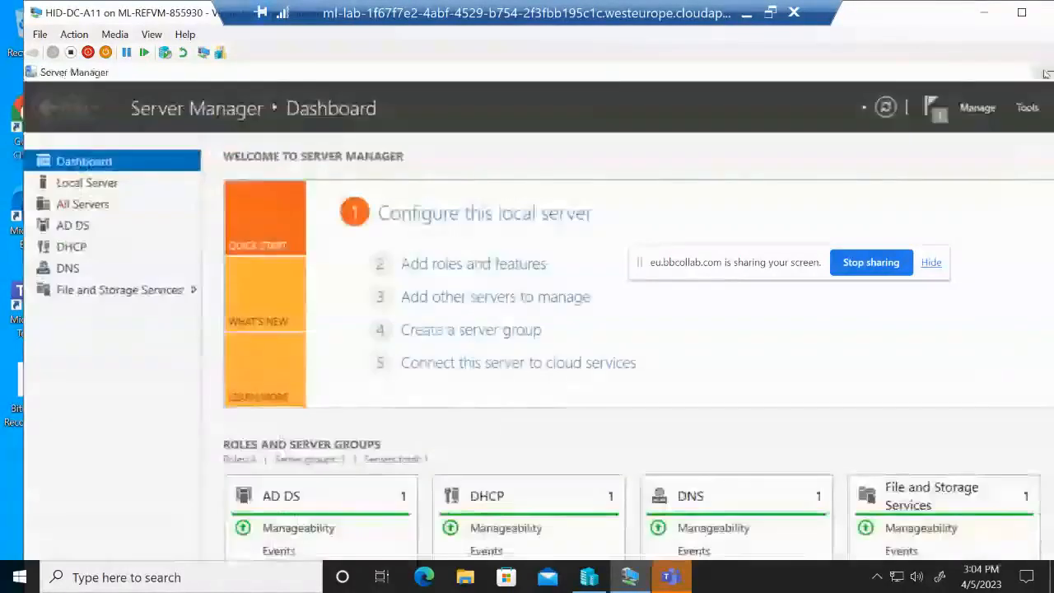
{"action": "left_click", "coordinate": [1043, 73]}
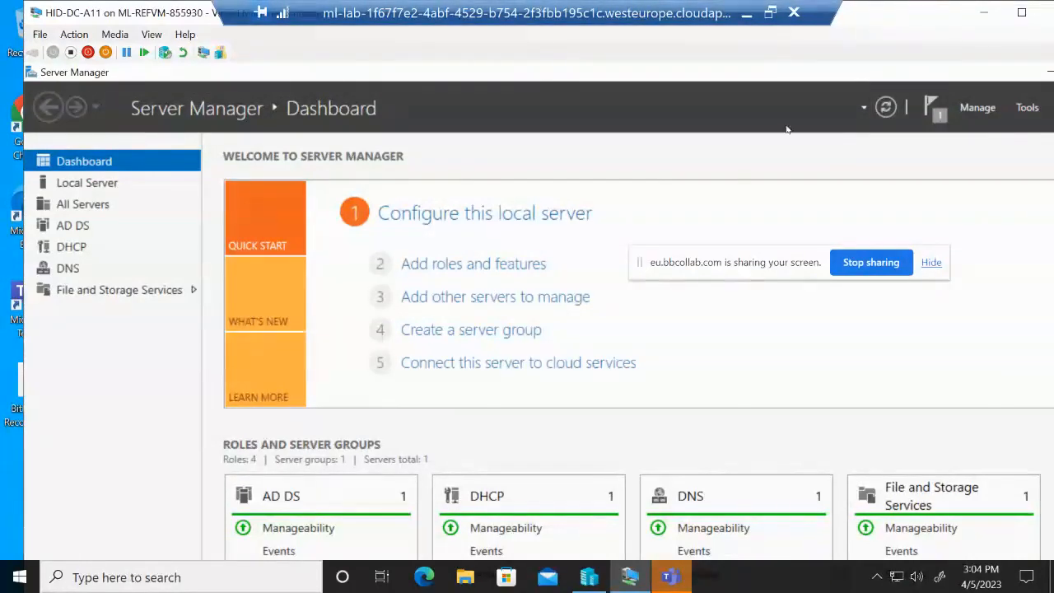
Maximize the VM and show Local Server, listing Windows Server 2019 Datacenter Evaluation details
{"action": "left_click_drag", "start_coordinate": [981, 76], "coordinate": [884, 63]}
{"action": "left_click", "coordinate": [1021, 13]}
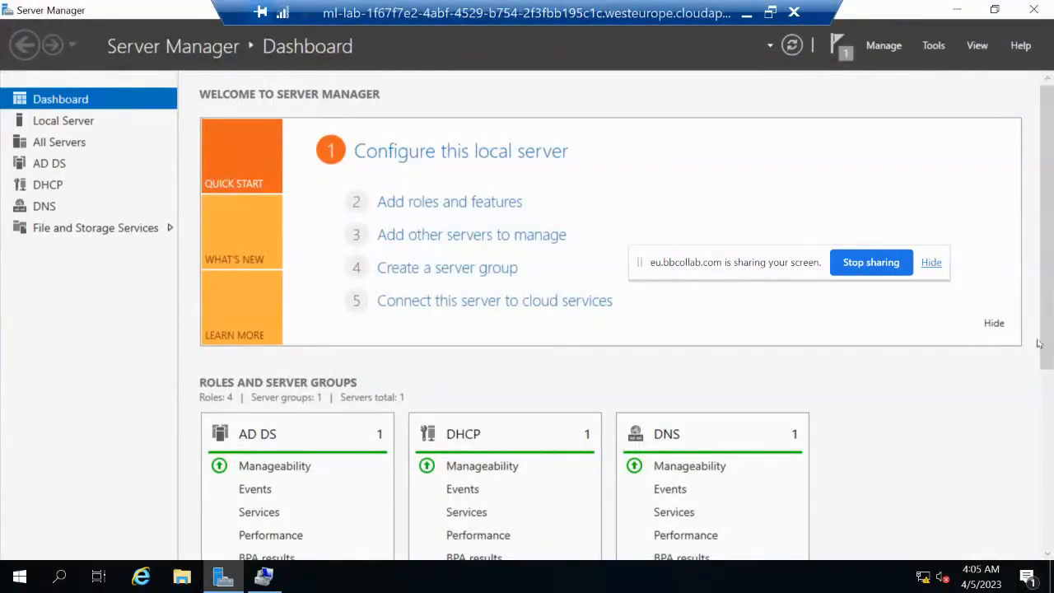
{"action": "left_click_drag", "start_coordinate": [1047, 356], "coordinate": [1048, 368]}
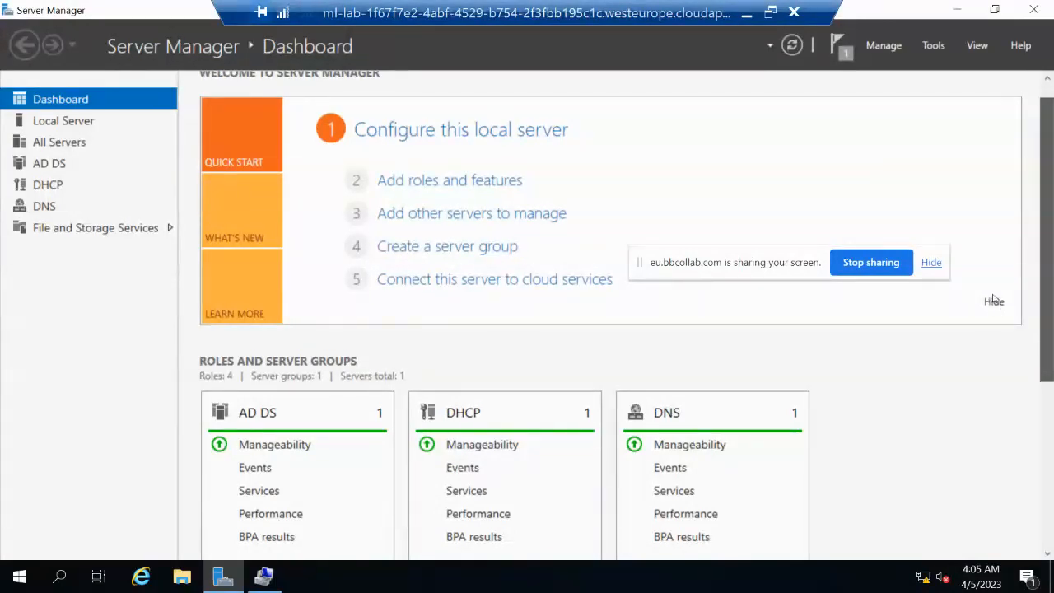
{"action": "left_click", "coordinate": [931, 263]}
{"action": "left_click_drag", "start_coordinate": [1046, 259], "coordinate": [1046, 507]}
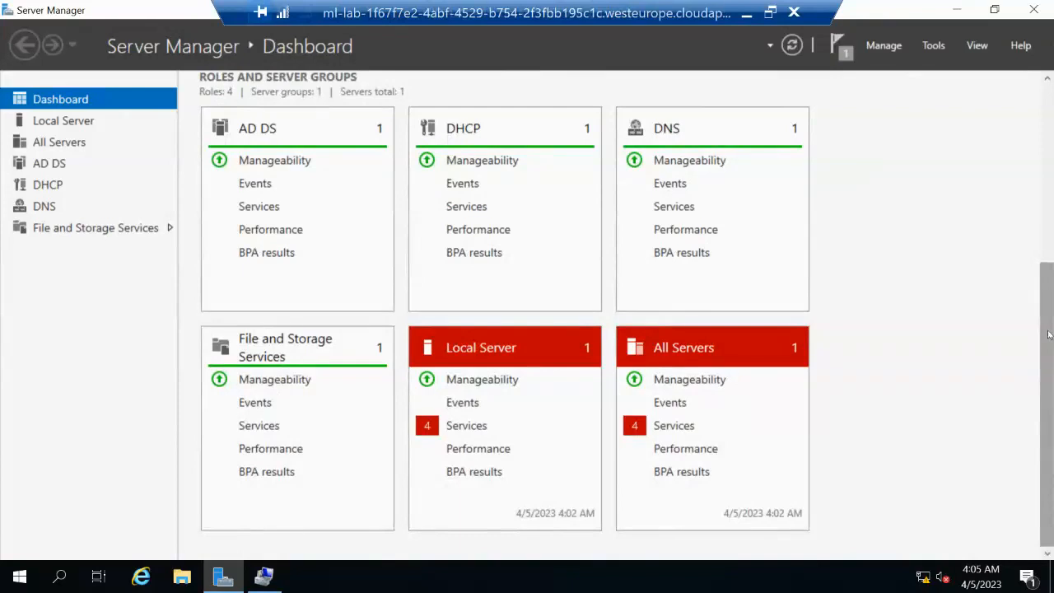
{"action": "left_click_drag", "start_coordinate": [1049, 320], "coordinate": [1053, 439]}
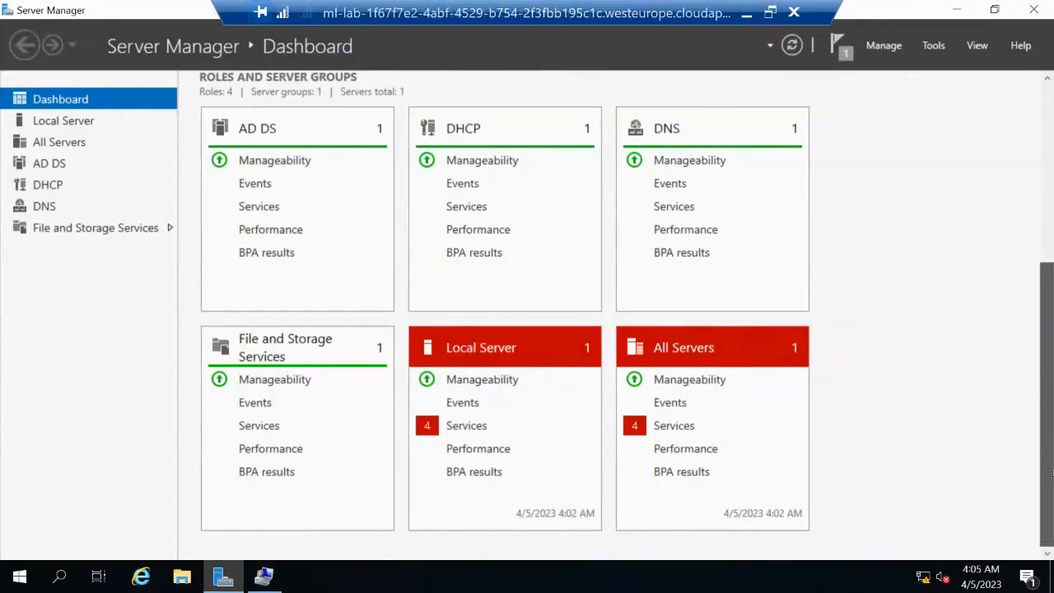
{"action": "left_click", "coordinate": [1052, 184]}
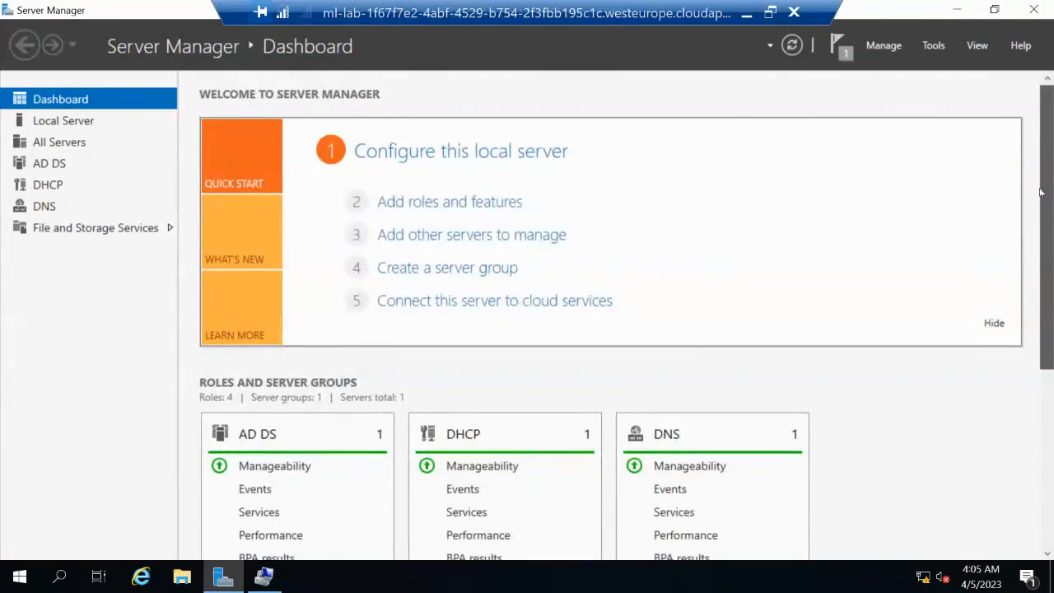
{"action": "scroll", "coordinate": [1040, 192], "scroll_direction": "down", "scroll_amount": 5}
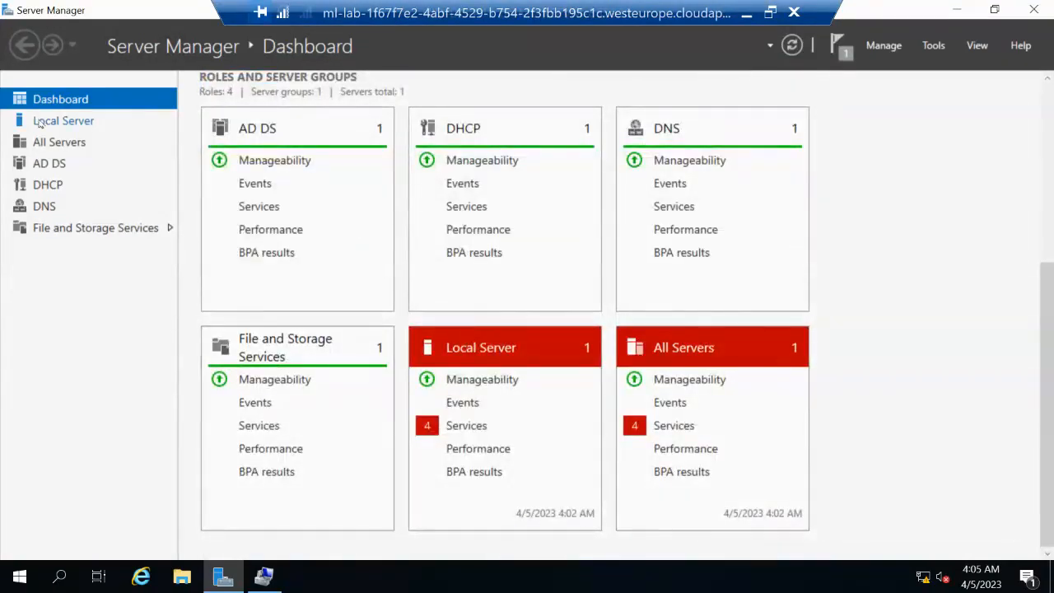
{"action": "left_click", "coordinate": [39, 124]}
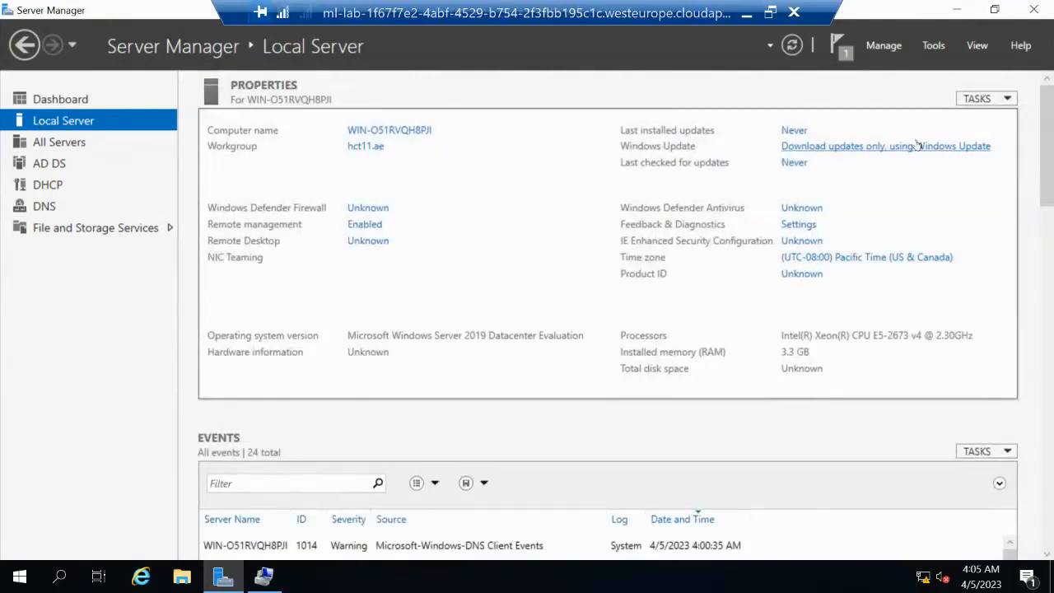
Minimize Server Manager, glance at Disk Management, and bring the Local Server page back
{"action": "left_click", "coordinate": [953, 10]}
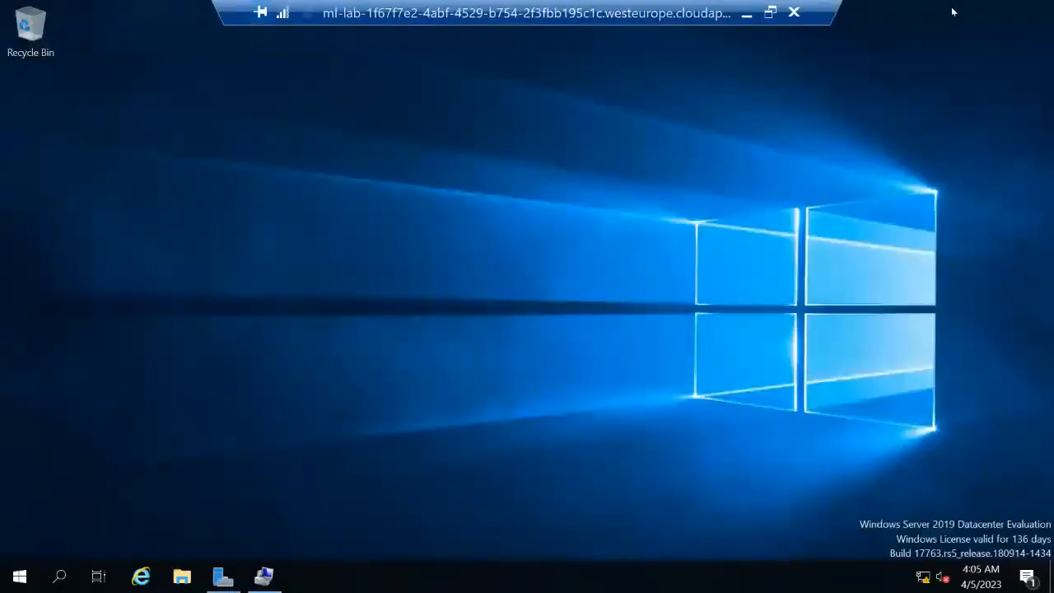
{"action": "left_click", "coordinate": [223, 574]}
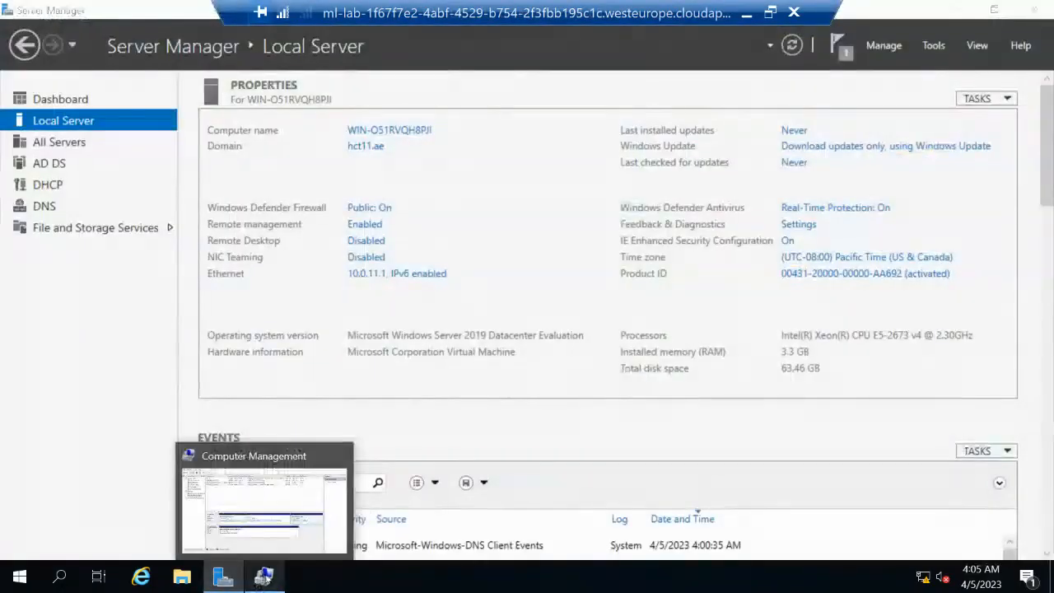
{"action": "left_click", "coordinate": [263, 577]}
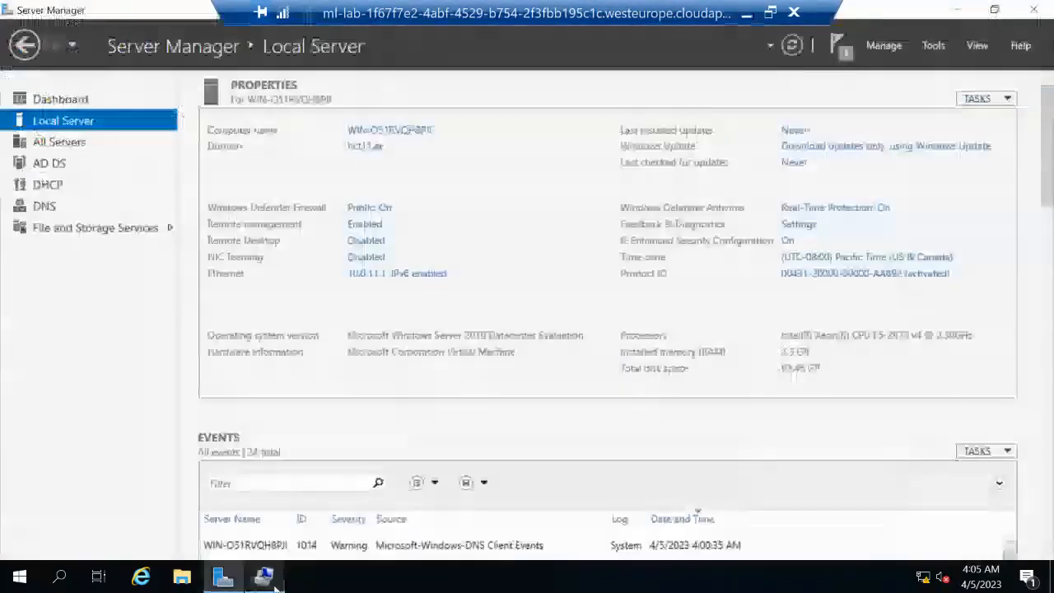
{"action": "left_click", "coordinate": [223, 574]}
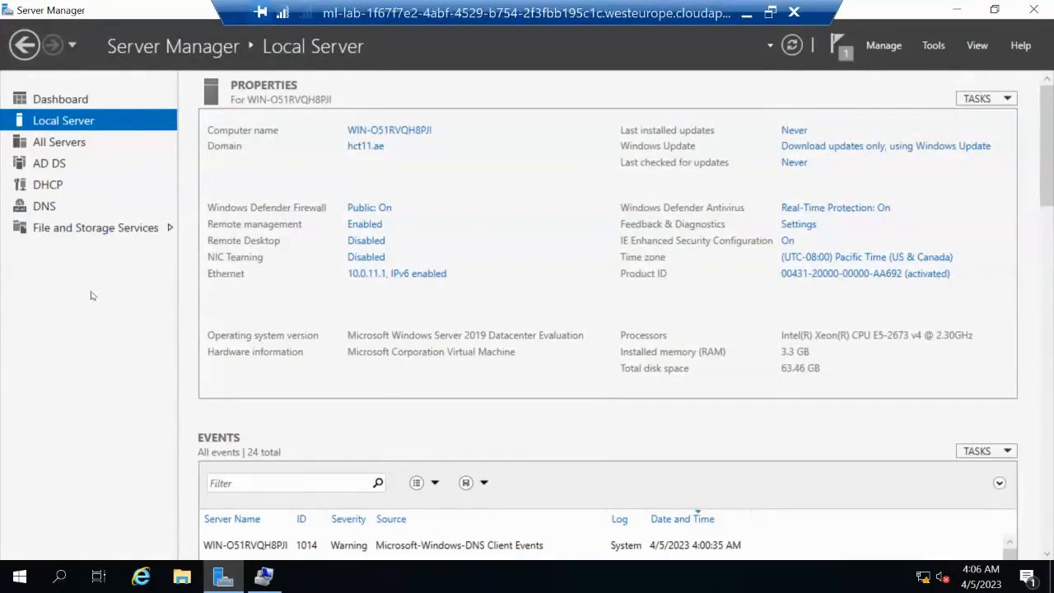
Zoom out to review Local Server events and tasks, then return to Dashboard and close Server Manager
{"action": "key", "text": "ctrl+minus"}
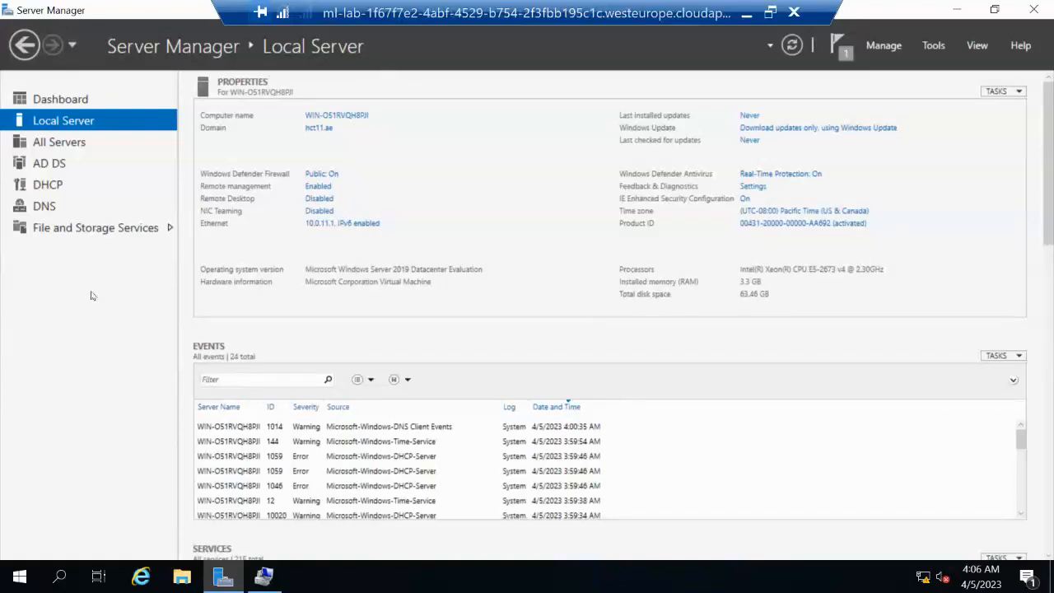
{"action": "scroll", "coordinate": [229, 337], "scroll_direction": "down", "scroll_amount": 8}
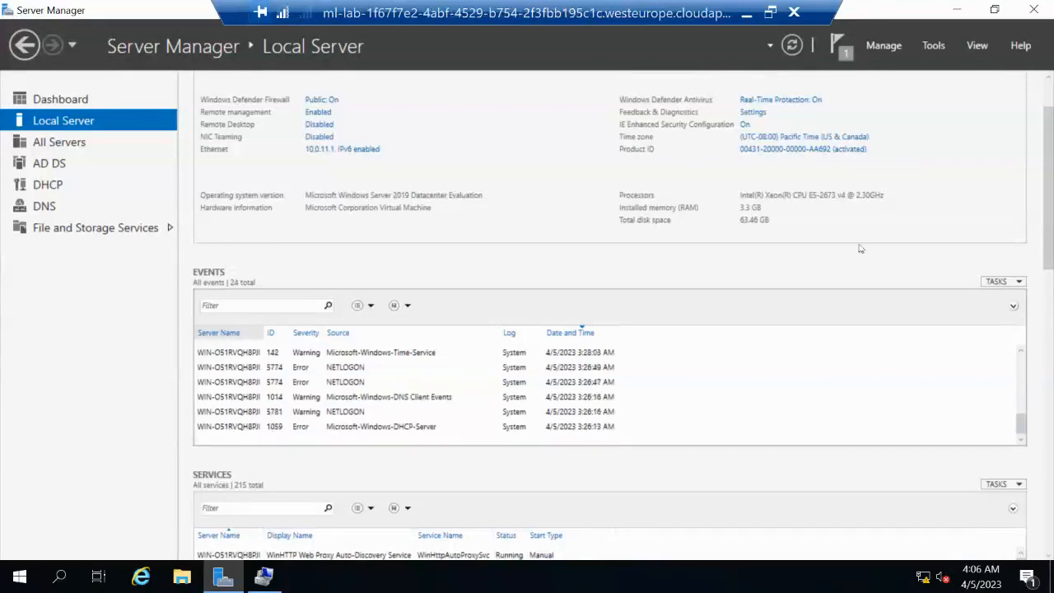
{"action": "scroll", "coordinate": [1051, 486], "scroll_direction": "down", "scroll_amount": 3}
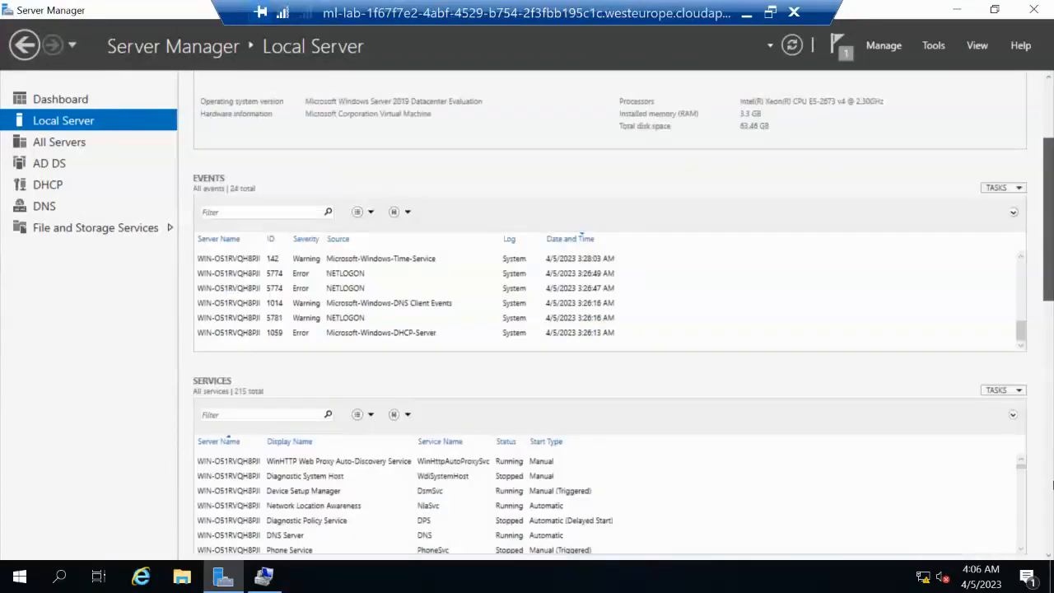
{"action": "scroll", "coordinate": [1051, 485], "scroll_direction": "down", "scroll_amount": 5}
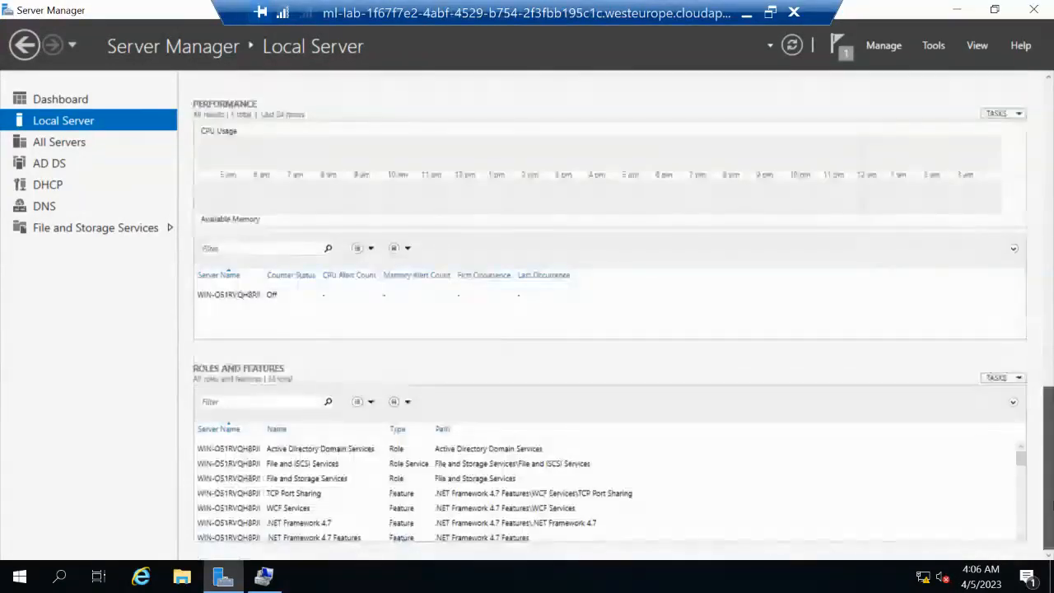
{"action": "scroll", "coordinate": [609, 313], "scroll_direction": "up", "scroll_amount": 10}
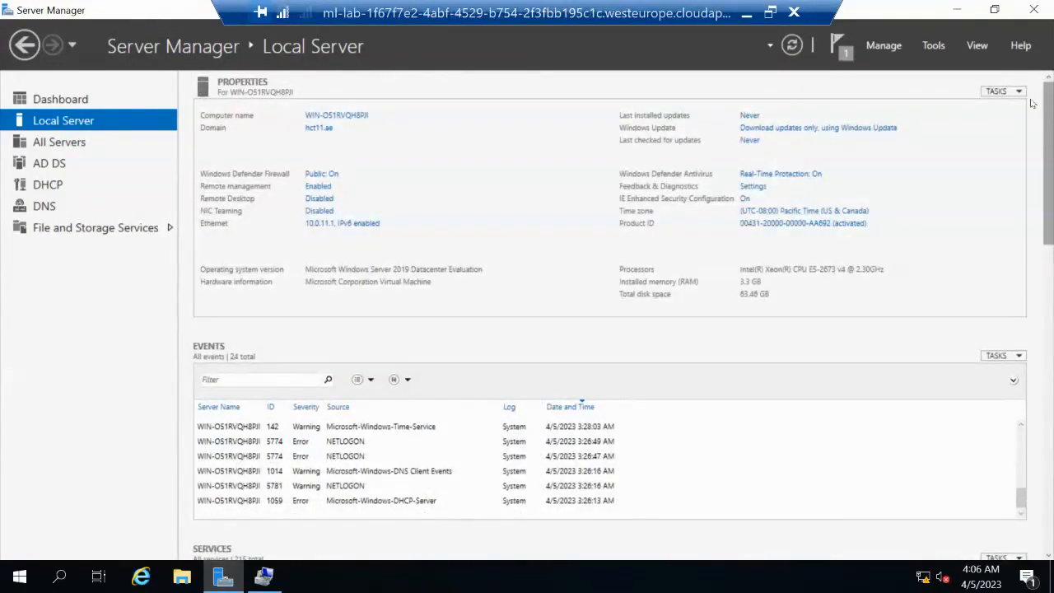
{"action": "left_click", "coordinate": [999, 91]}
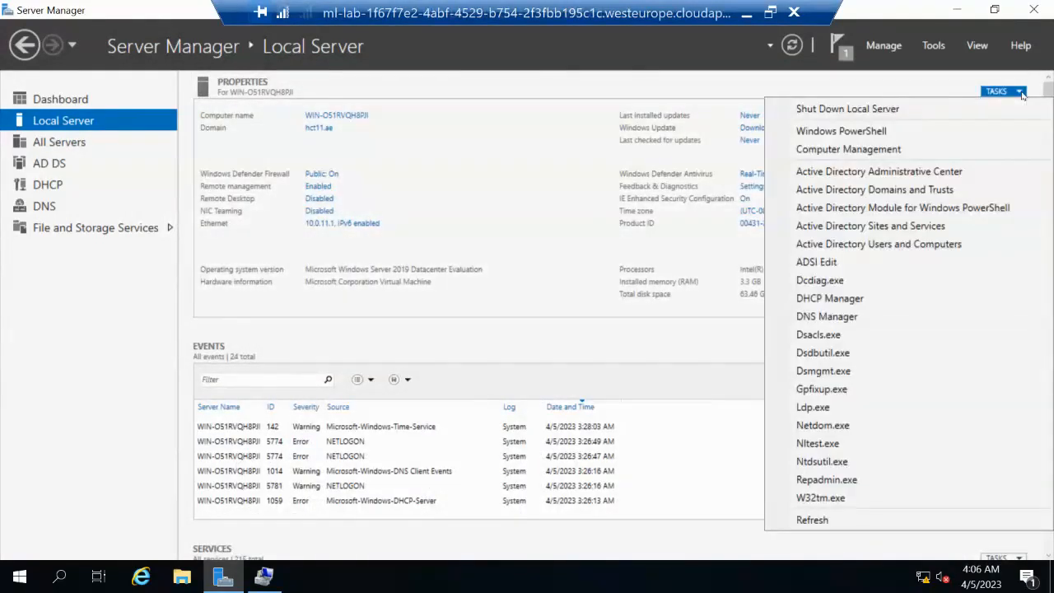
{"action": "left_click", "coordinate": [695, 84]}
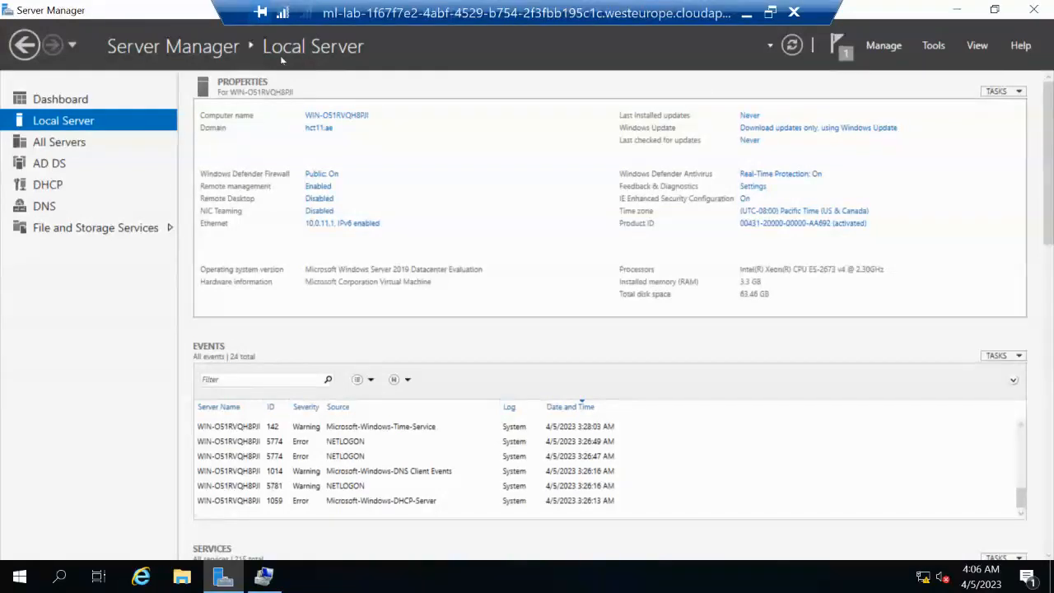
{"action": "left_click", "coordinate": [28, 45]}
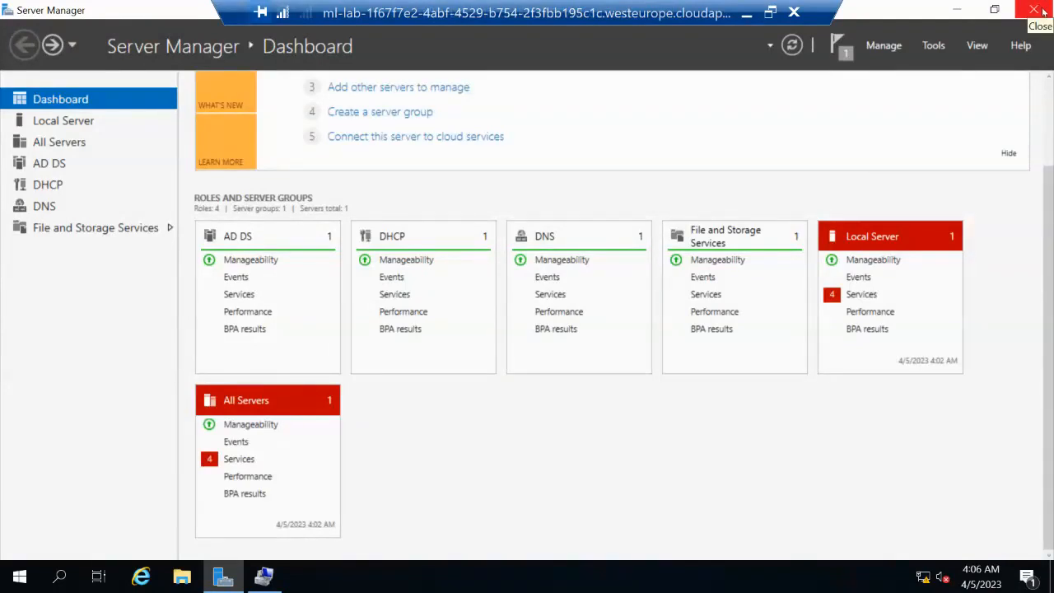
{"action": "left_click", "coordinate": [1042, 11]}
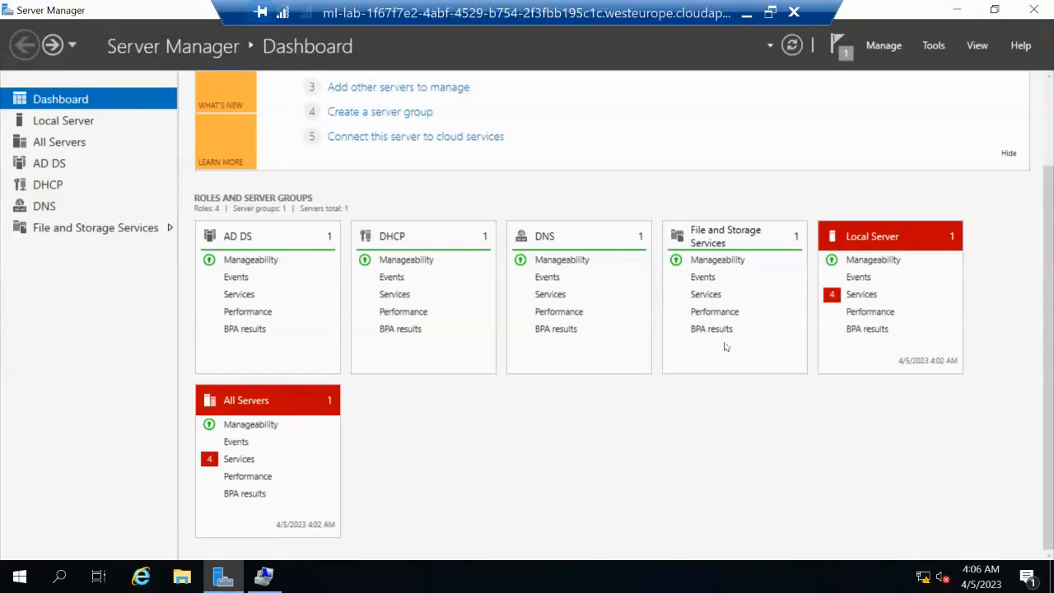
Create 'New folder' on the desktop, open it, and navigate to This PC
{"action": "right_click", "coordinate": [334, 267]}
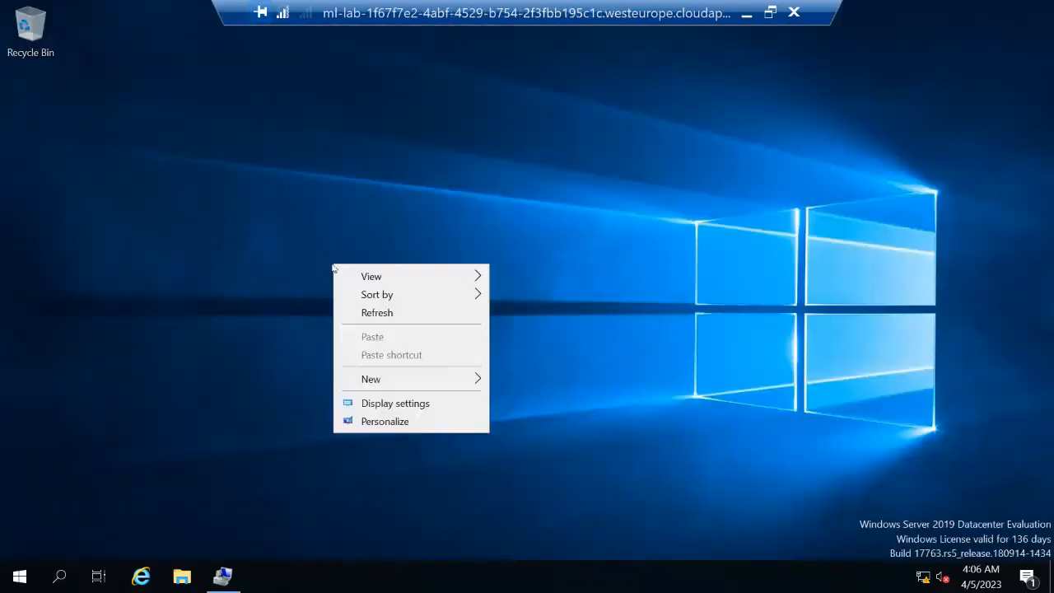
{"action": "mouse_move", "coordinate": [410, 387]}
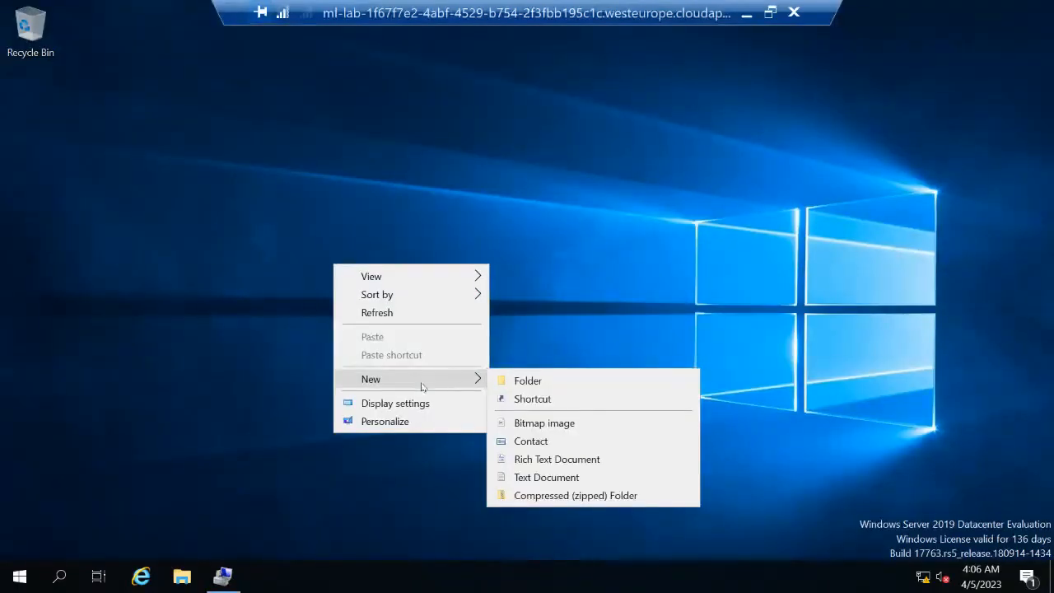
{"action": "left_click", "coordinate": [515, 380]}
{"action": "left_click", "coordinate": [334, 292]}
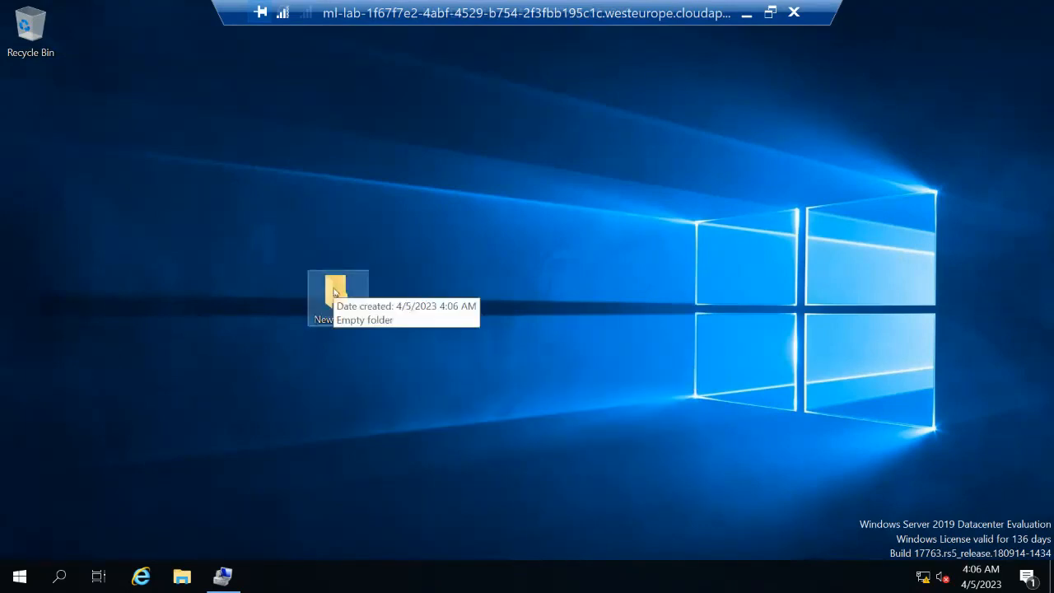
{"action": "double_click", "coordinate": [334, 292]}
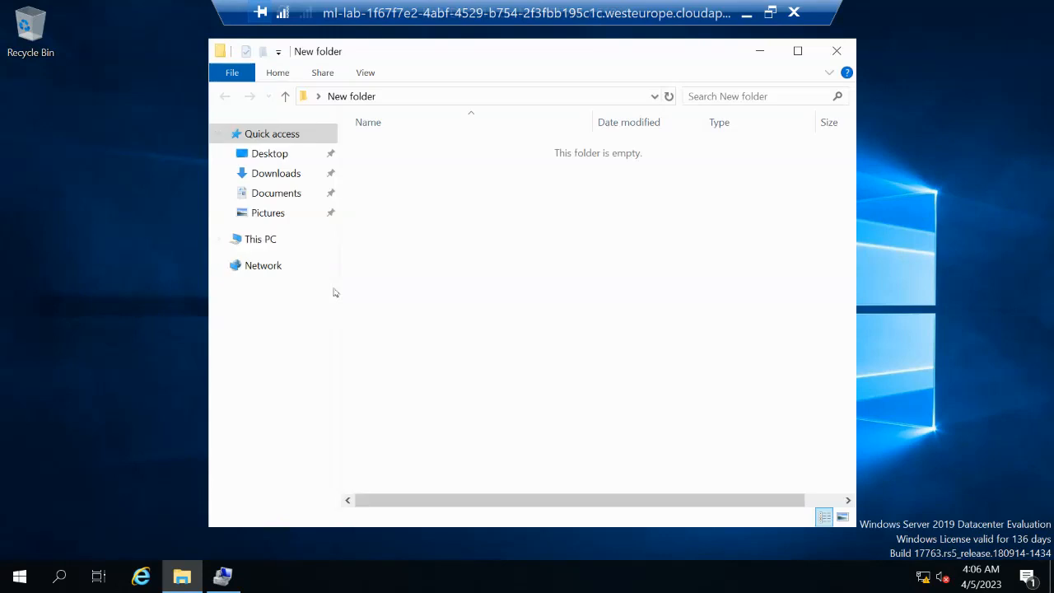
{"action": "left_click", "coordinate": [261, 240]}
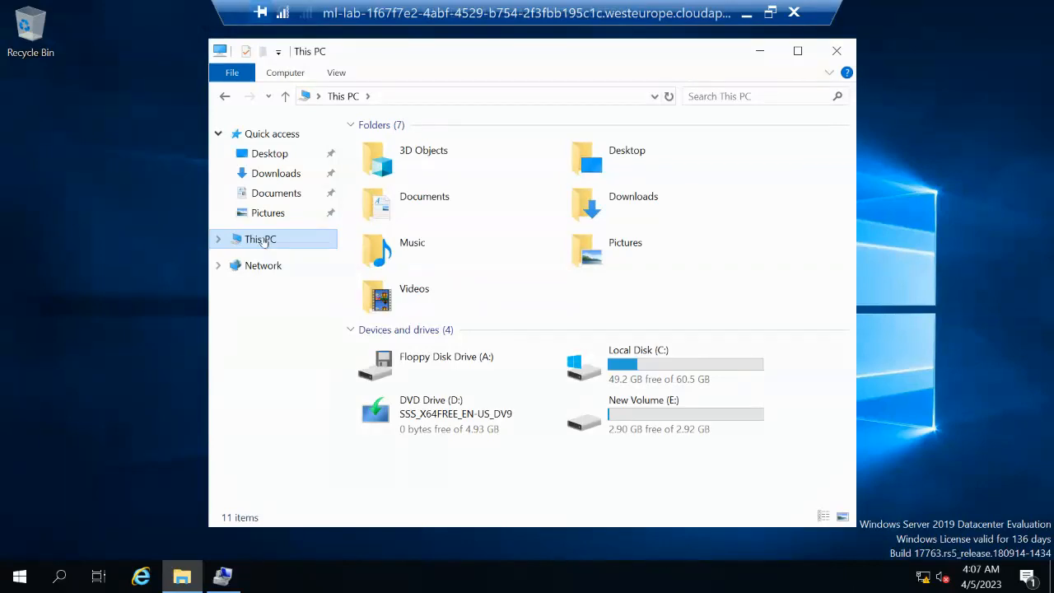
Open New Volume (E:) from This PC
{"action": "left_click", "coordinate": [627, 421]}
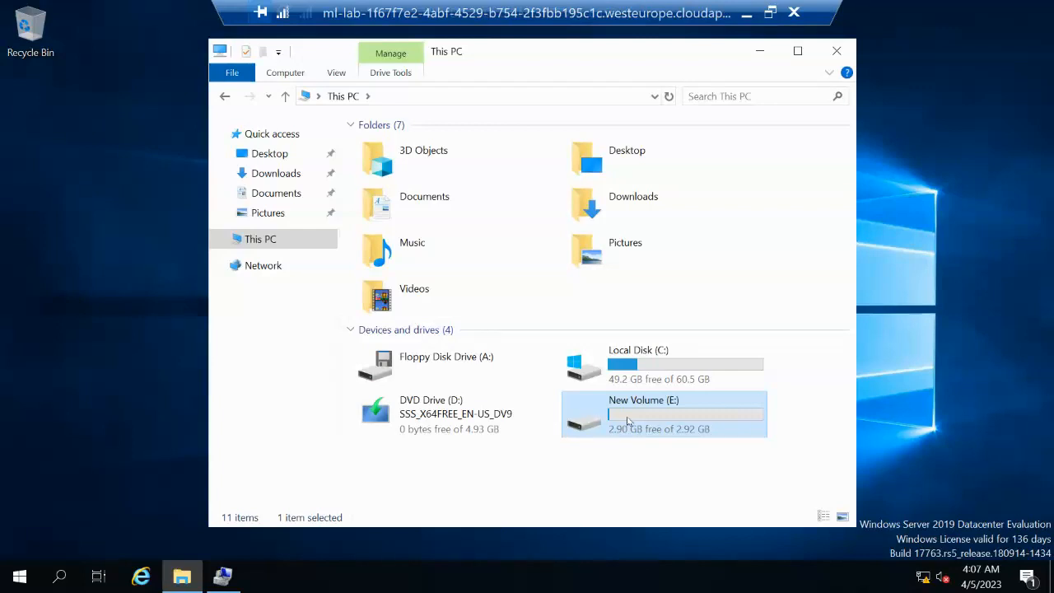
{"action": "right_click", "coordinate": [627, 421]}
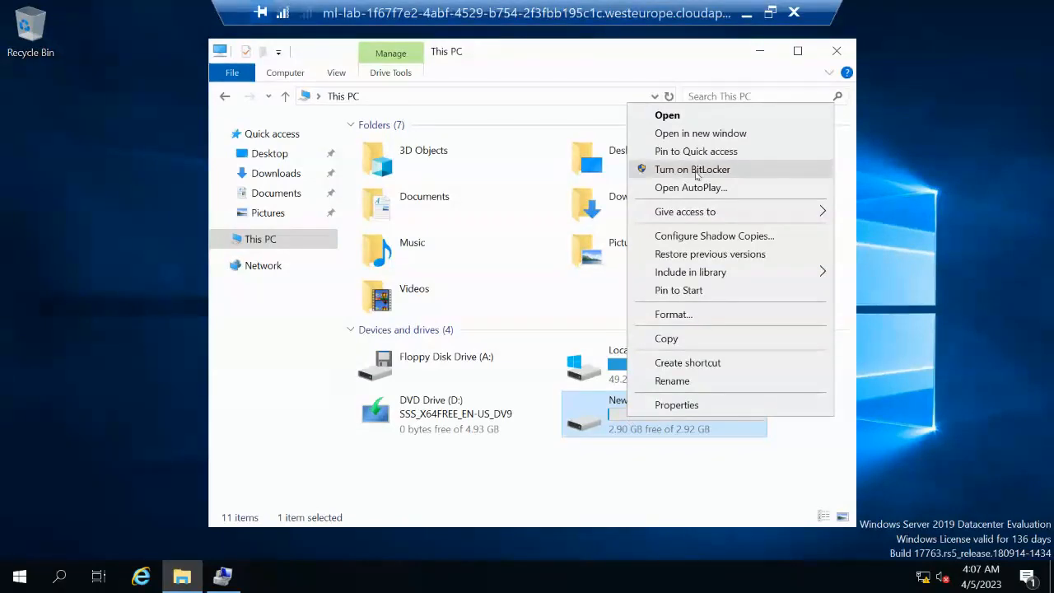
{"action": "left_click", "coordinate": [586, 420]}
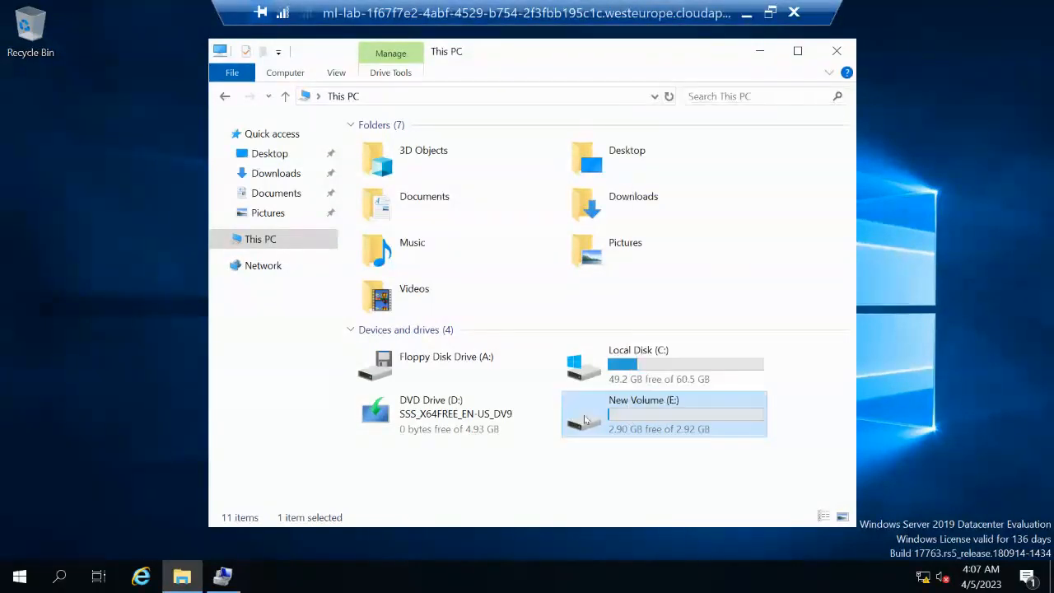
{"action": "double_click", "coordinate": [585, 421]}
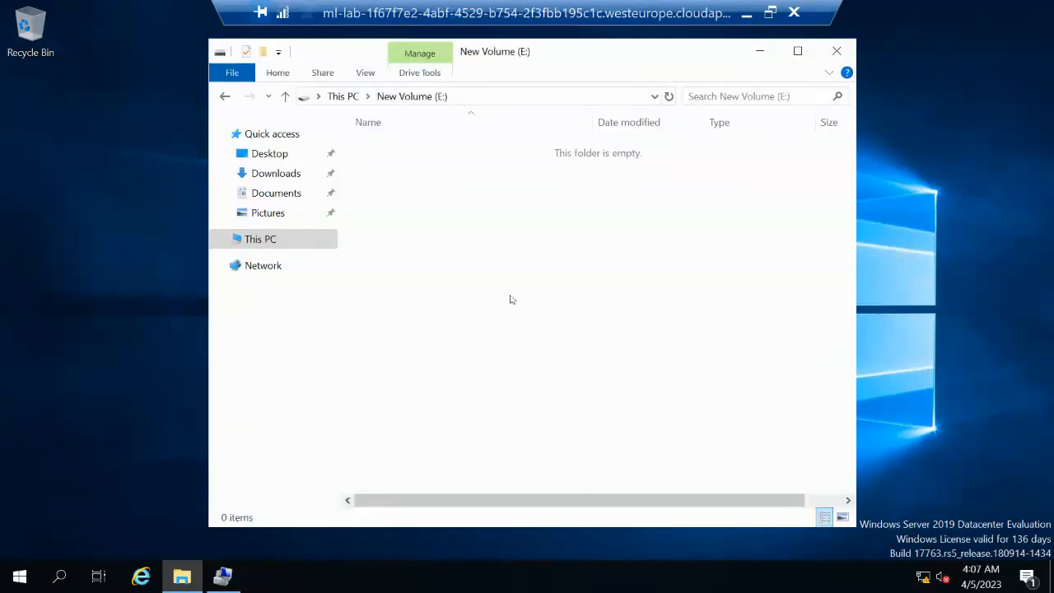
Create a new text document named 'testing' on E:, then return to This PC
{"action": "right_click", "coordinate": [457, 214]}
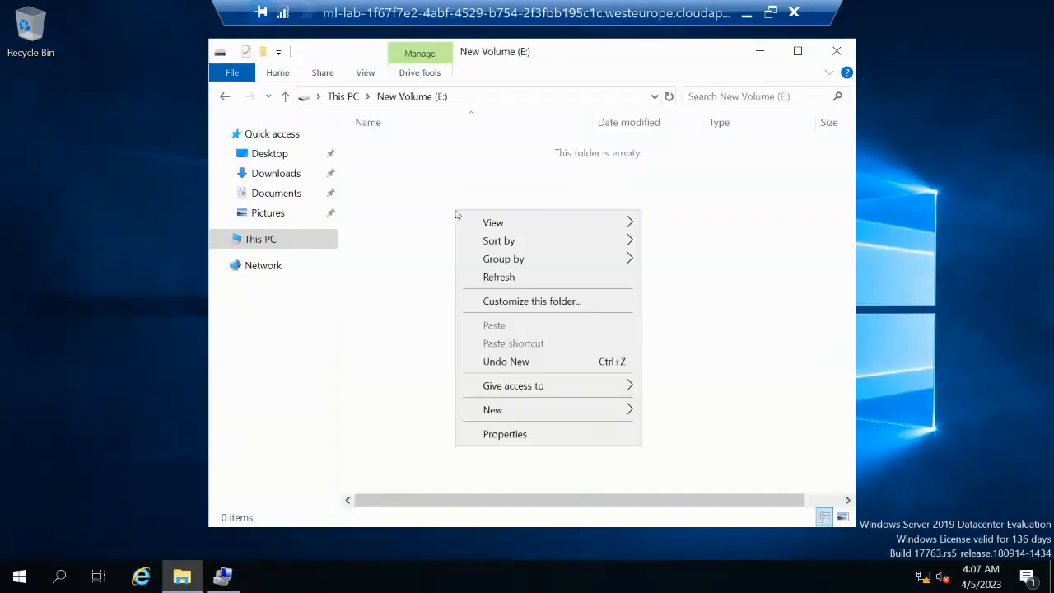
{"action": "mouse_move", "coordinate": [463, 221]}
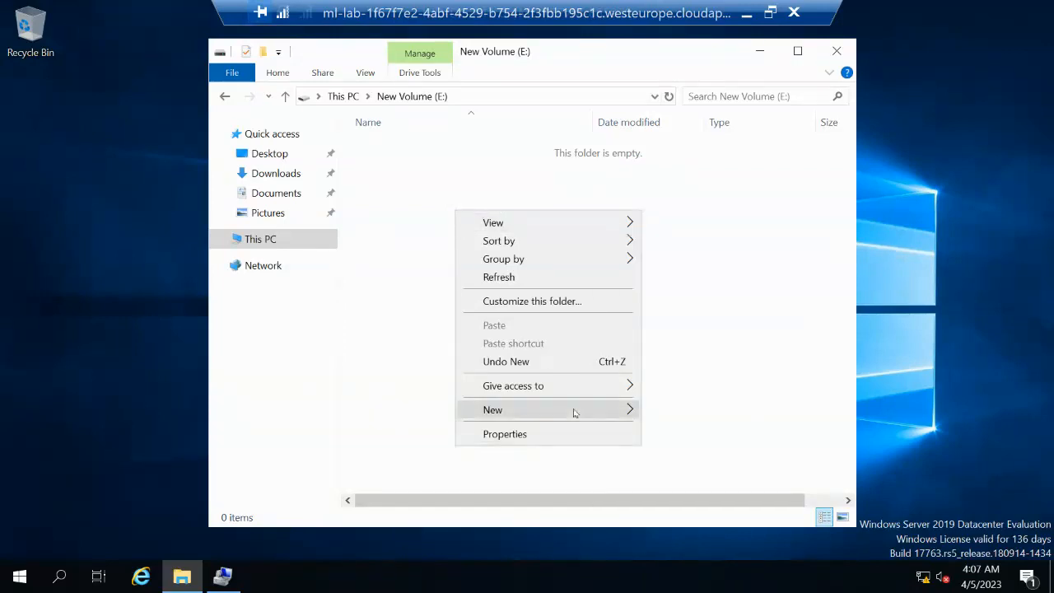
{"action": "mouse_move", "coordinate": [575, 412]}
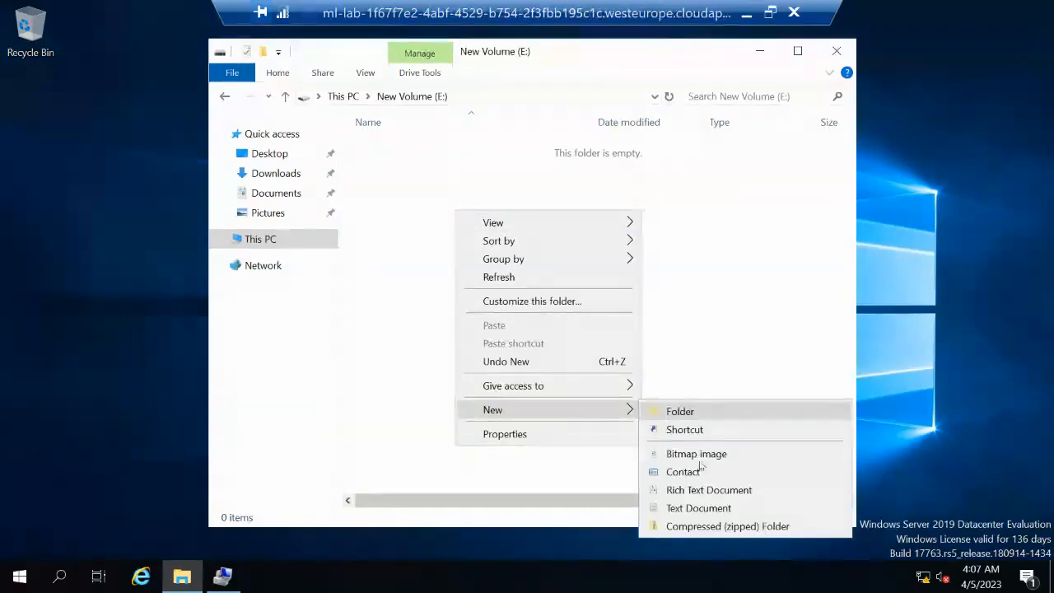
{"action": "left_click", "coordinate": [700, 507]}
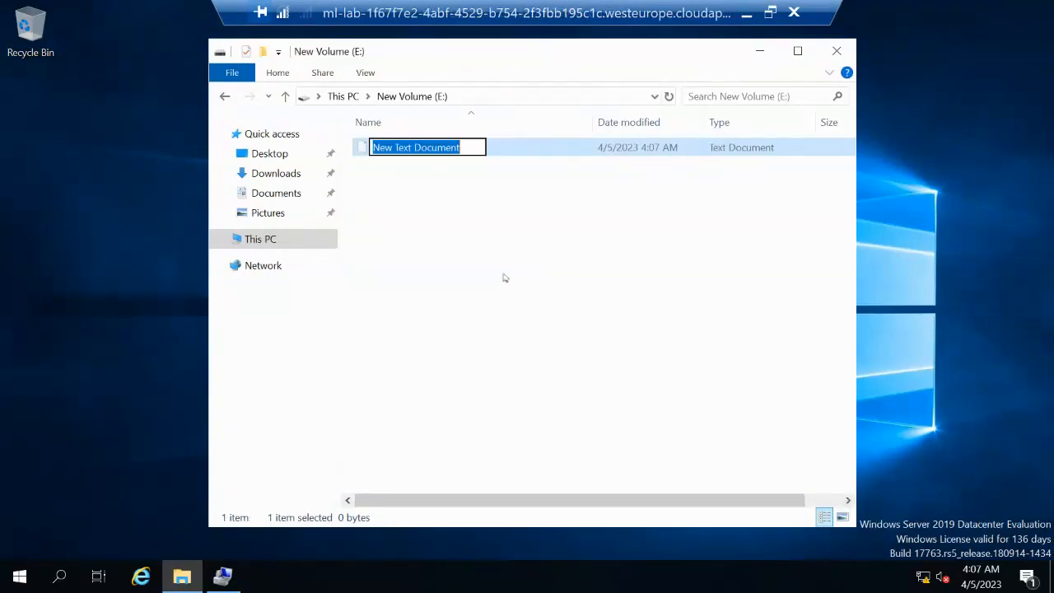
{"action": "type", "text": "testing"}
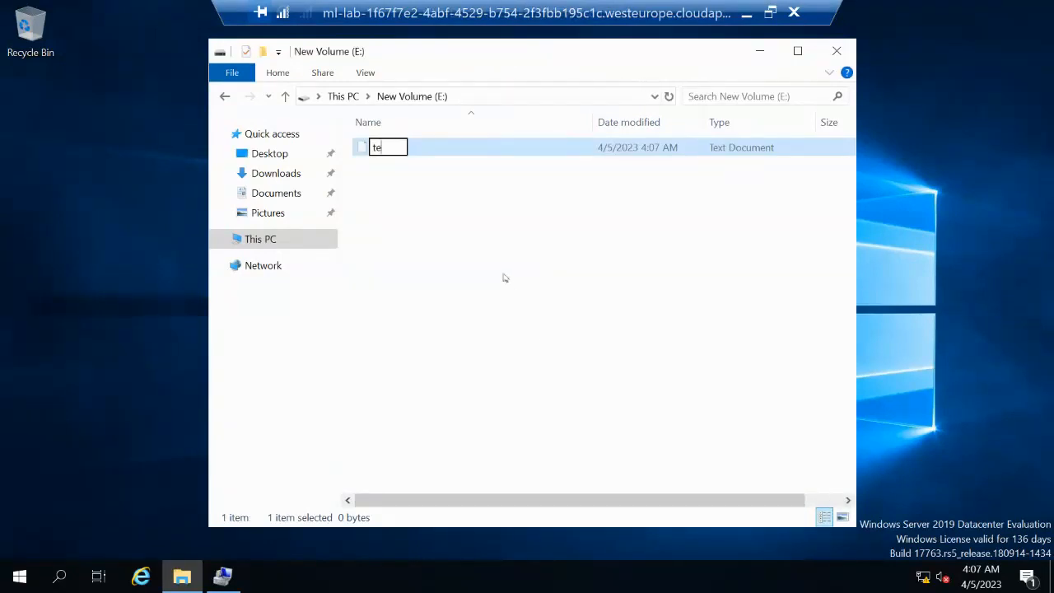
{"action": "left_click", "coordinate": [453, 149]}
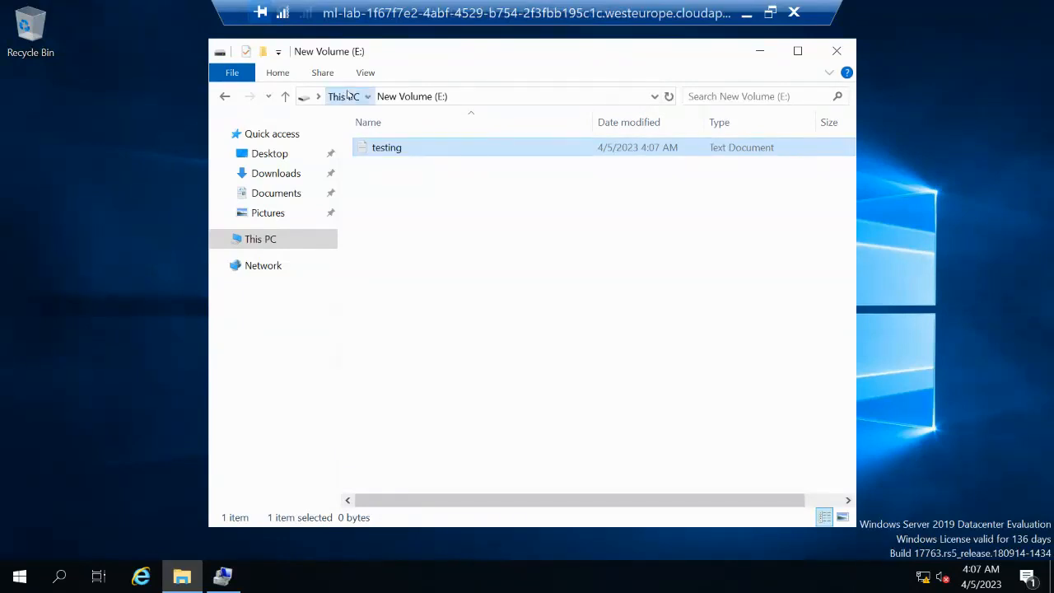
{"action": "left_click", "coordinate": [346, 96]}
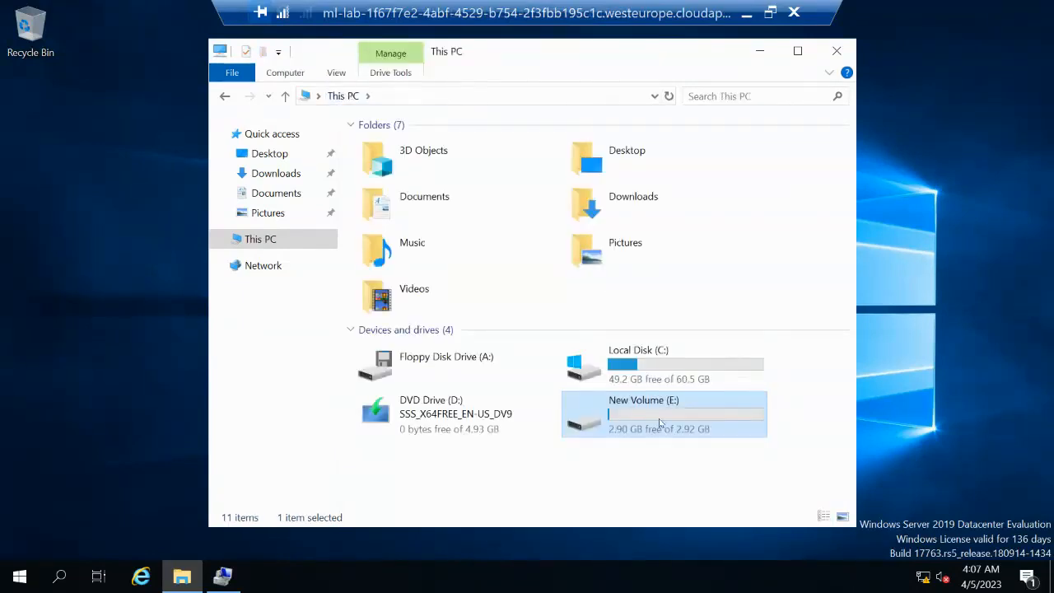
Turn on BitLocker for New Volume (E:) with an unlock password, entered and confirmed
{"action": "right_click", "coordinate": [659, 423]}
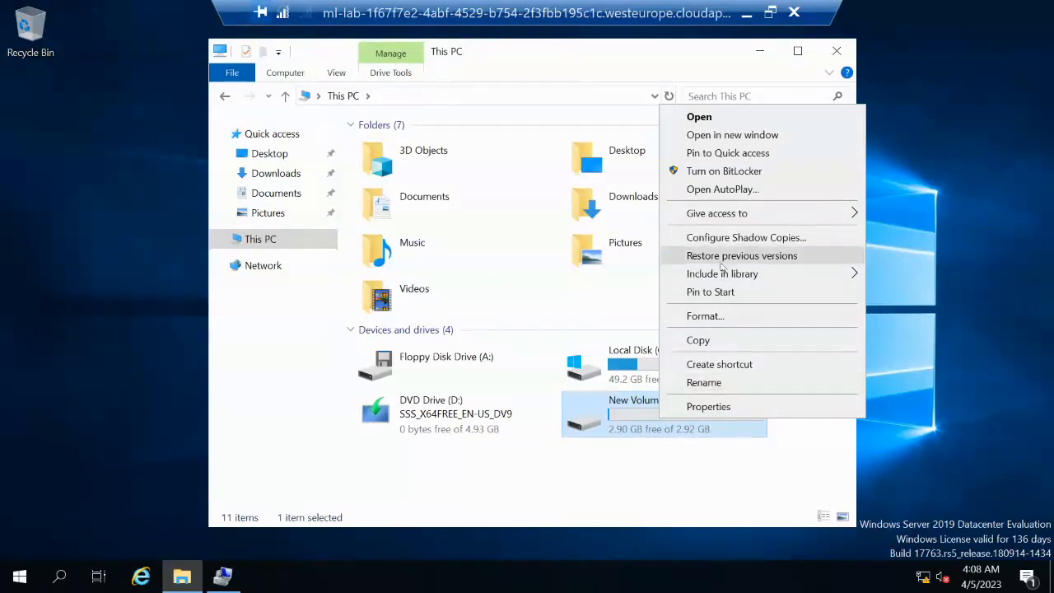
{"action": "left_click", "coordinate": [724, 171]}
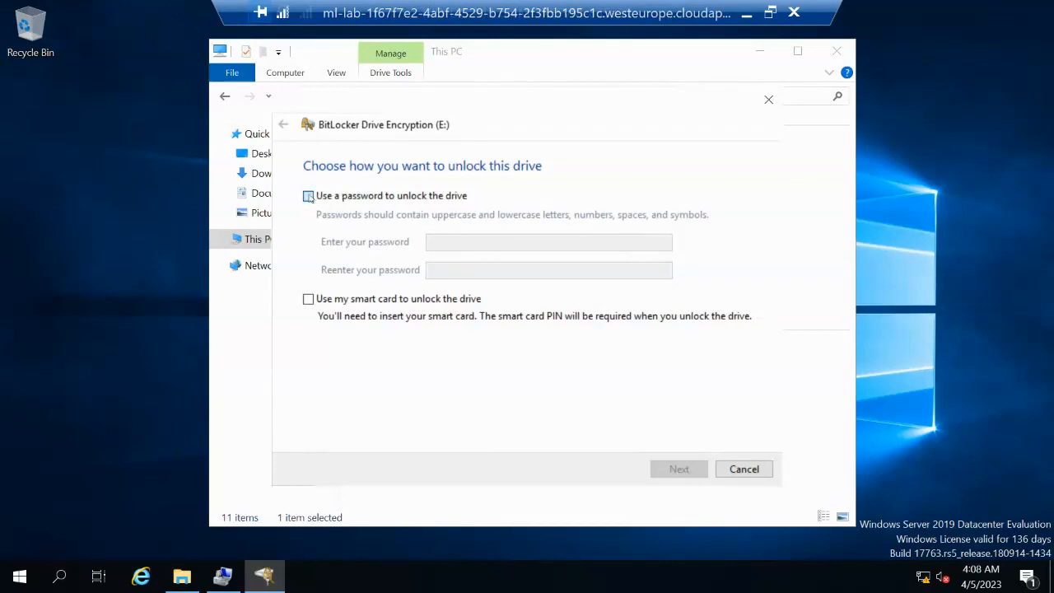
{"action": "left_click", "coordinate": [309, 196]}
{"action": "left_click", "coordinate": [456, 244]}
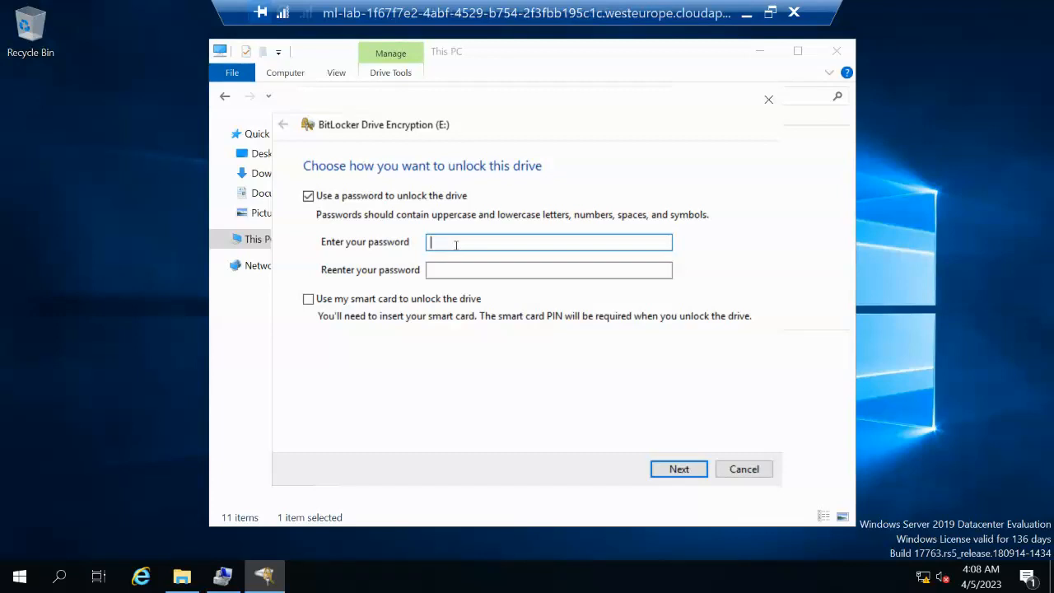
{"action": "type", "text": "••••••••"}
{"action": "key", "text": "Tab"}
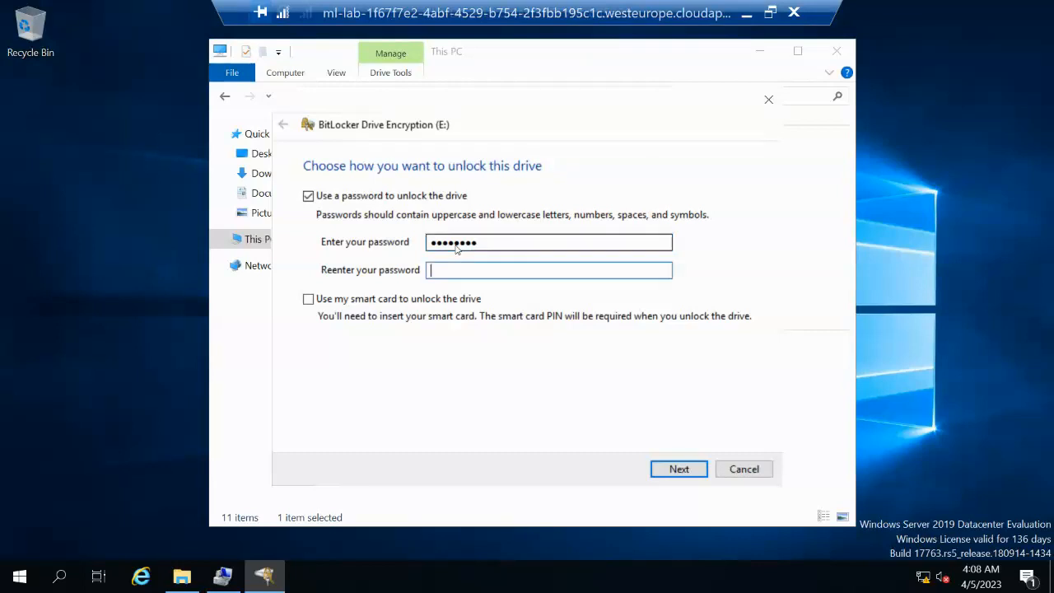
{"action": "type", "text": "••••••••"}
{"action": "left_click", "coordinate": [682, 470]}
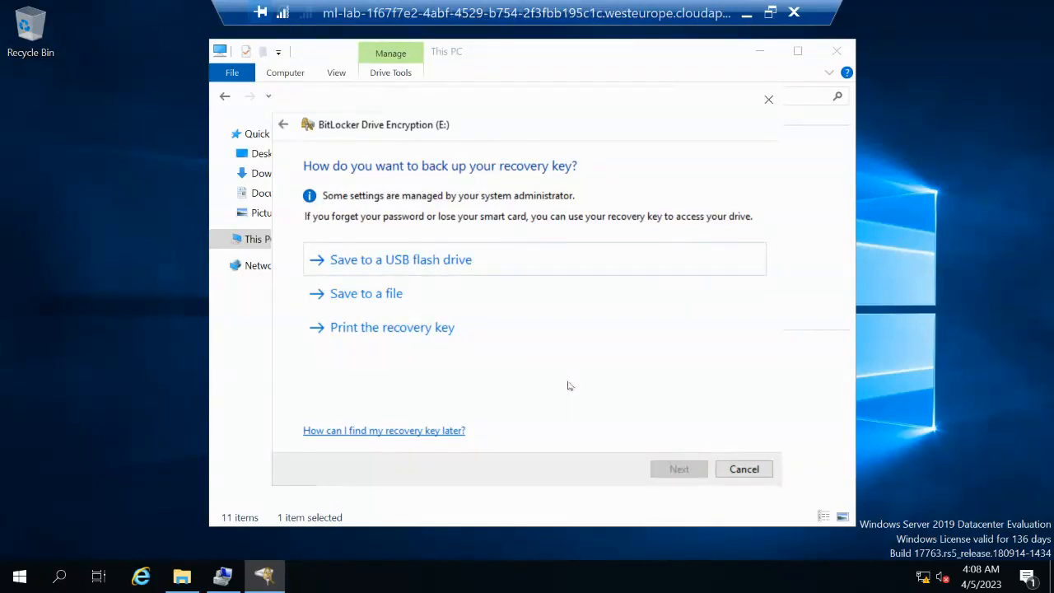
Save the recovery key as a text file in Documents after the This PC location error
{"action": "left_click", "coordinate": [370, 296]}
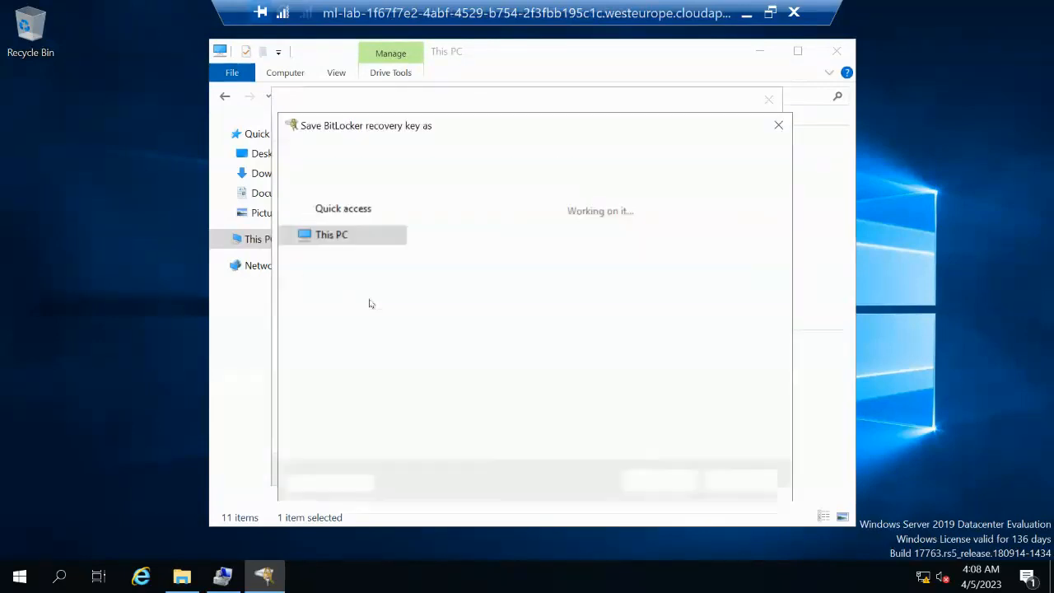
{"action": "left_click", "coordinate": [659, 483]}
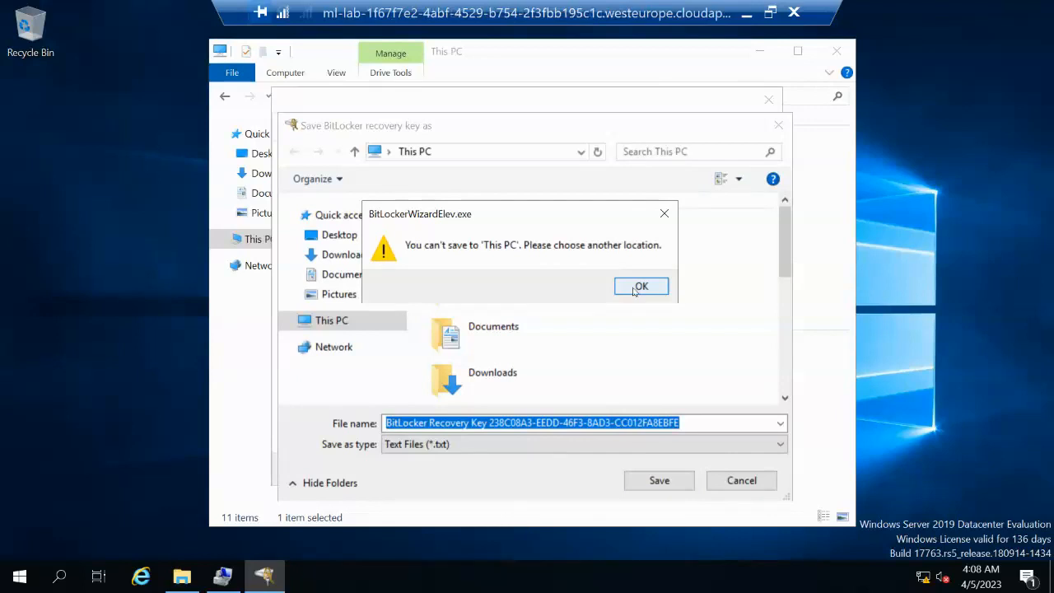
{"action": "left_click", "coordinate": [729, 485]}
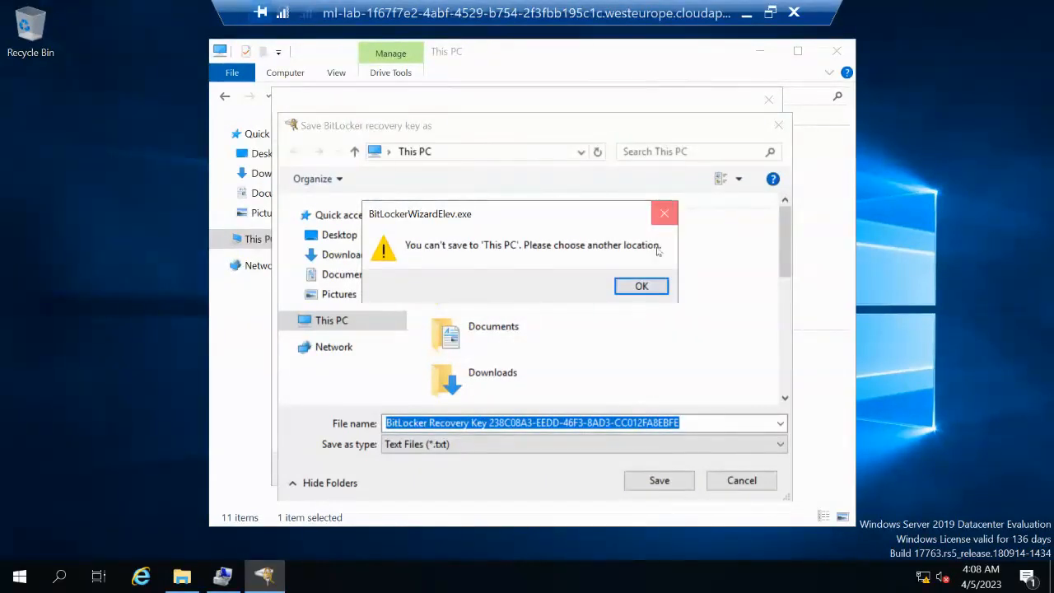
{"action": "left_click", "coordinate": [664, 214]}
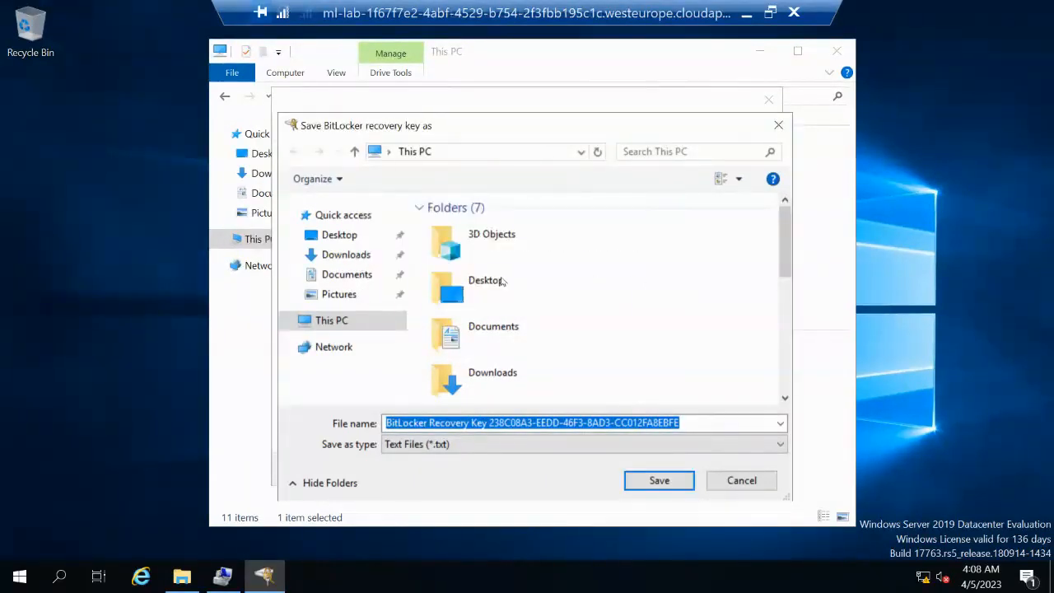
{"action": "double_click", "coordinate": [488, 328]}
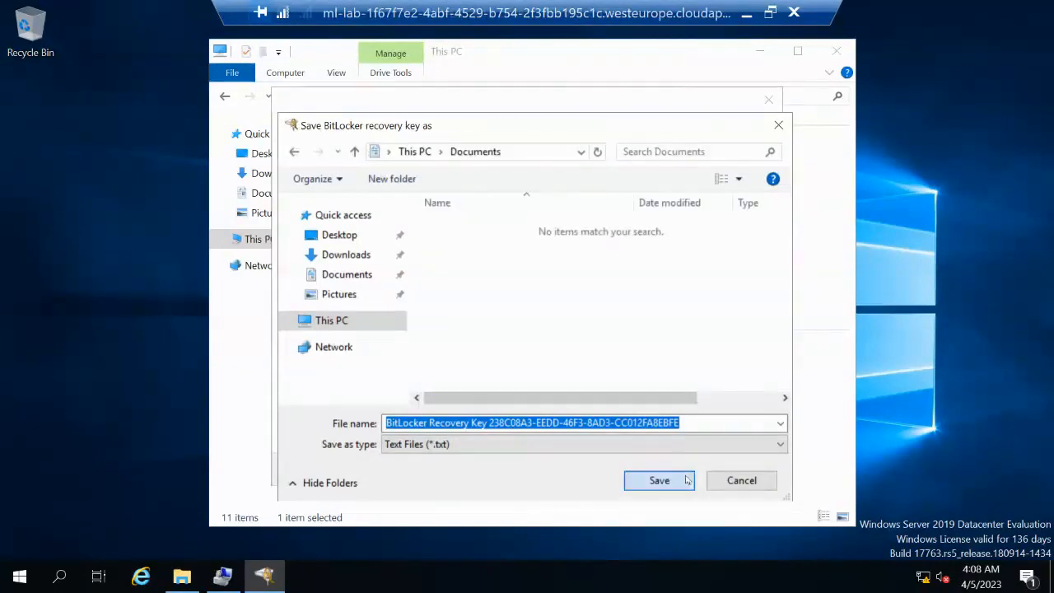
{"action": "left_click", "coordinate": [686, 480]}
{"action": "left_click", "coordinate": [688, 471]}
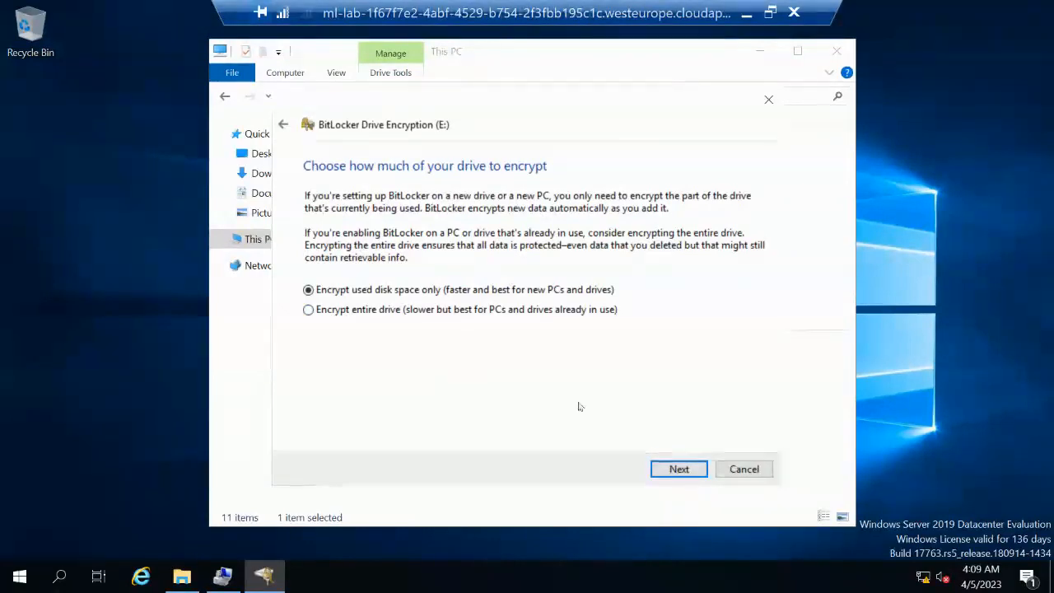
Encrypt only used space on E: with the new XTS-AES mode and start encryption
{"action": "left_click", "coordinate": [676, 475]}
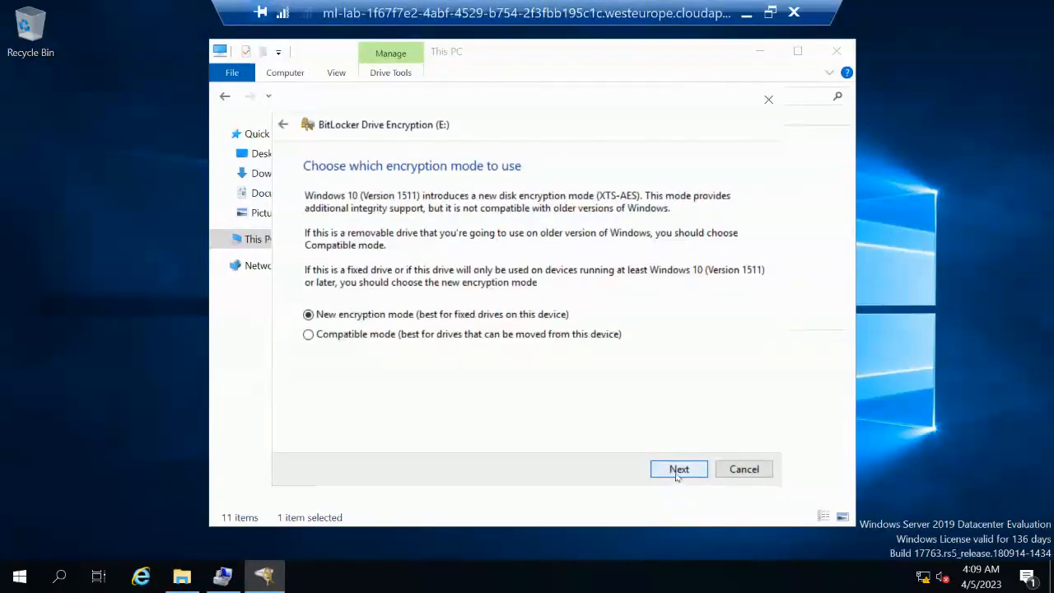
{"action": "left_click", "coordinate": [677, 470]}
{"action": "left_click", "coordinate": [659, 469]}
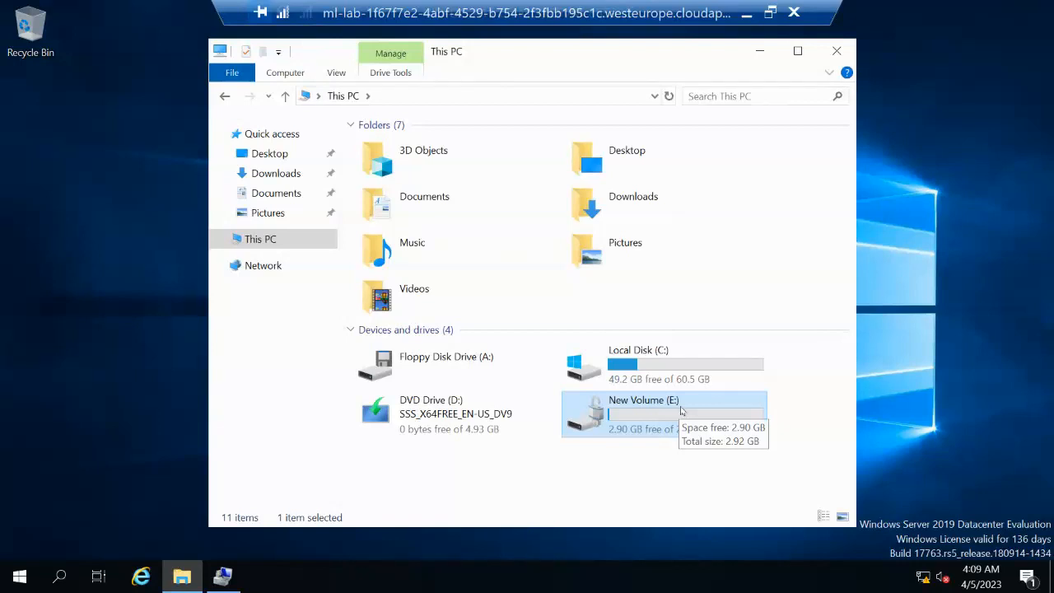
Check the testing file on E:, go back to This PC, and close File Explorer
{"action": "double_click", "coordinate": [681, 410]}
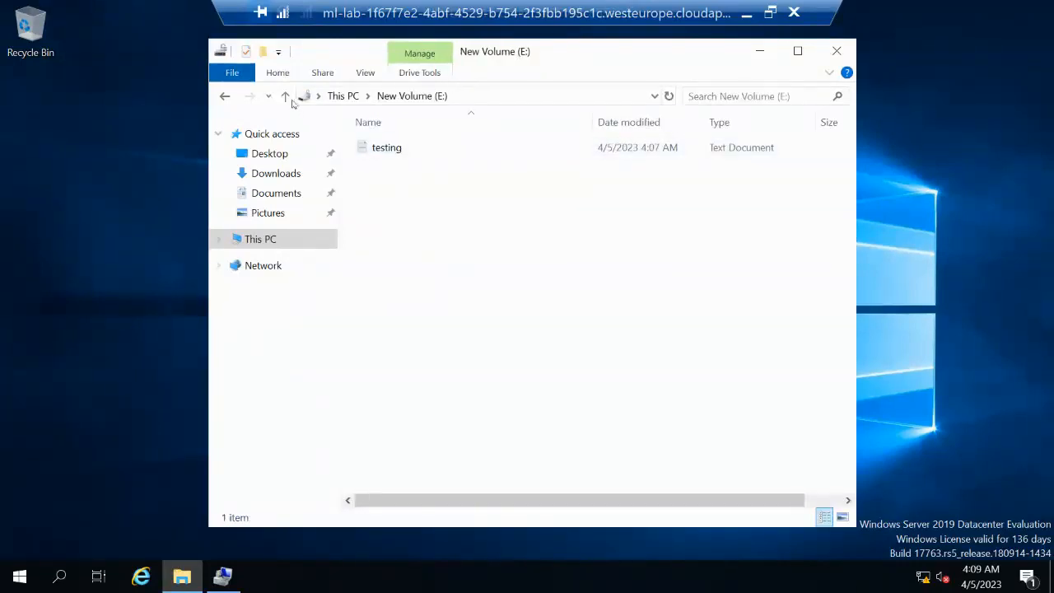
{"action": "key", "text": "alt+Left"}
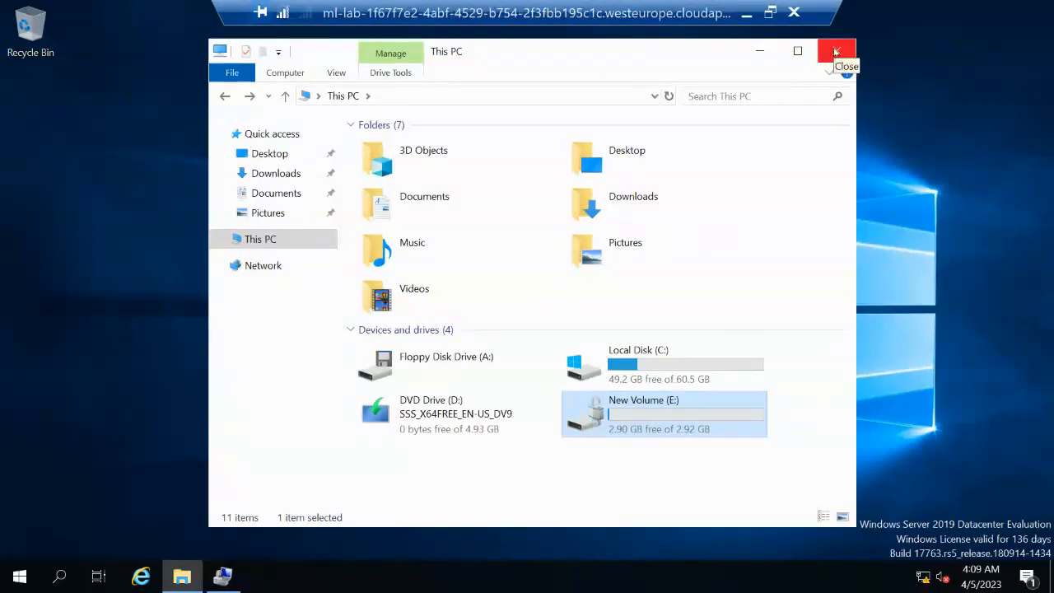
{"action": "left_click", "coordinate": [836, 52]}
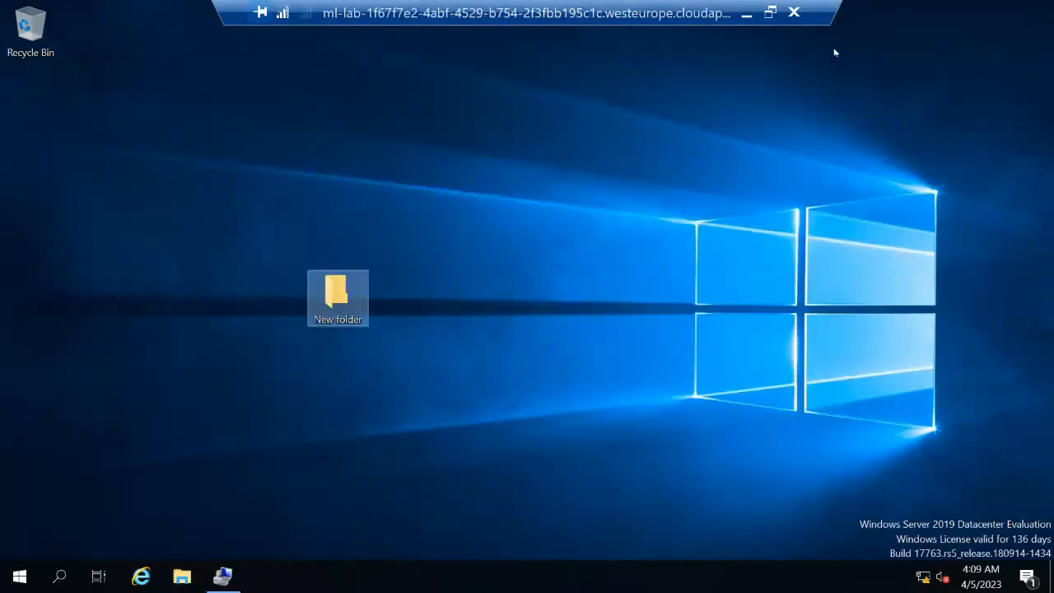
Disconnect the remote desktop session, stop the running enterprise lab VM, and return to Collaborate
{"action": "left_click", "coordinate": [793, 13]}
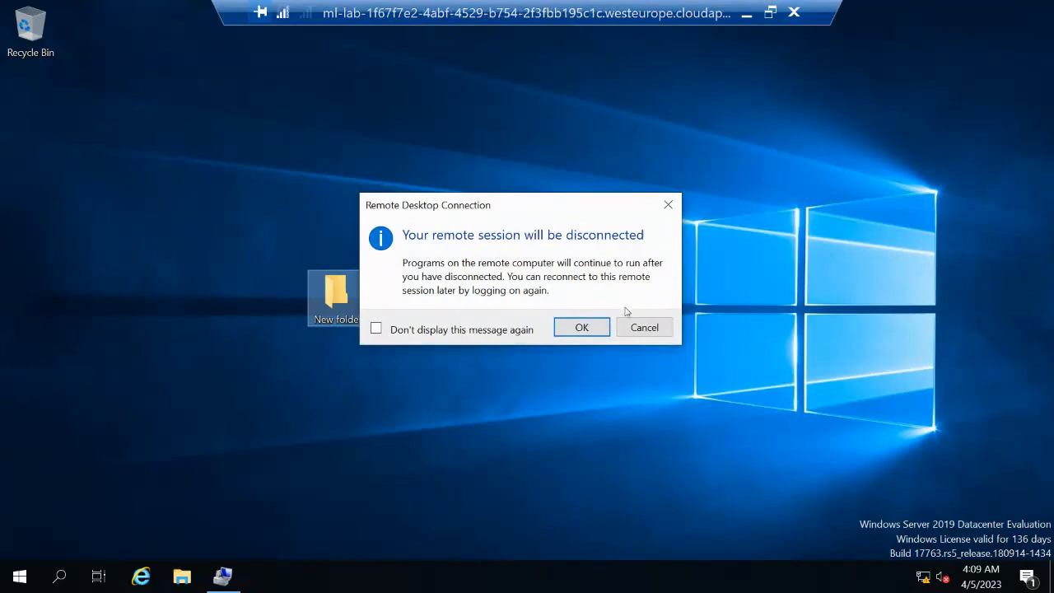
{"action": "left_click", "coordinate": [581, 329]}
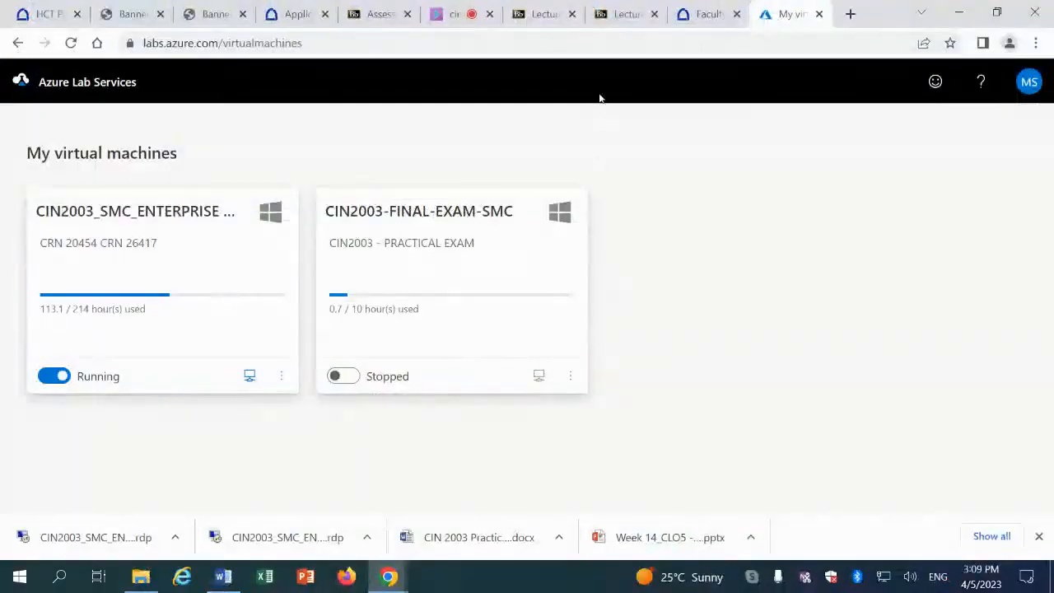
{"action": "left_click", "coordinate": [54, 375]}
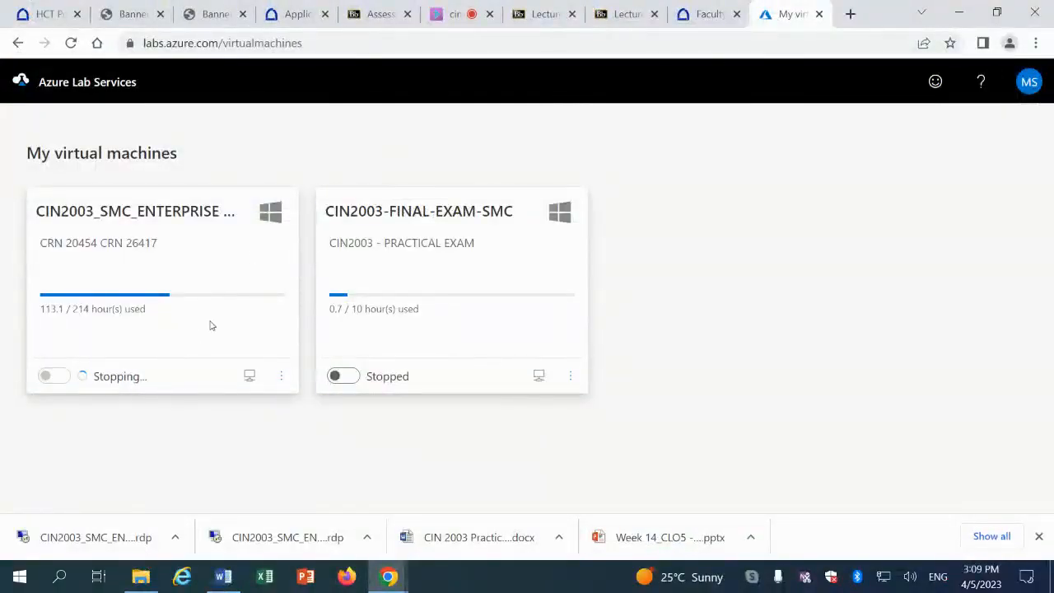
{"action": "left_click", "coordinate": [448, 14]}
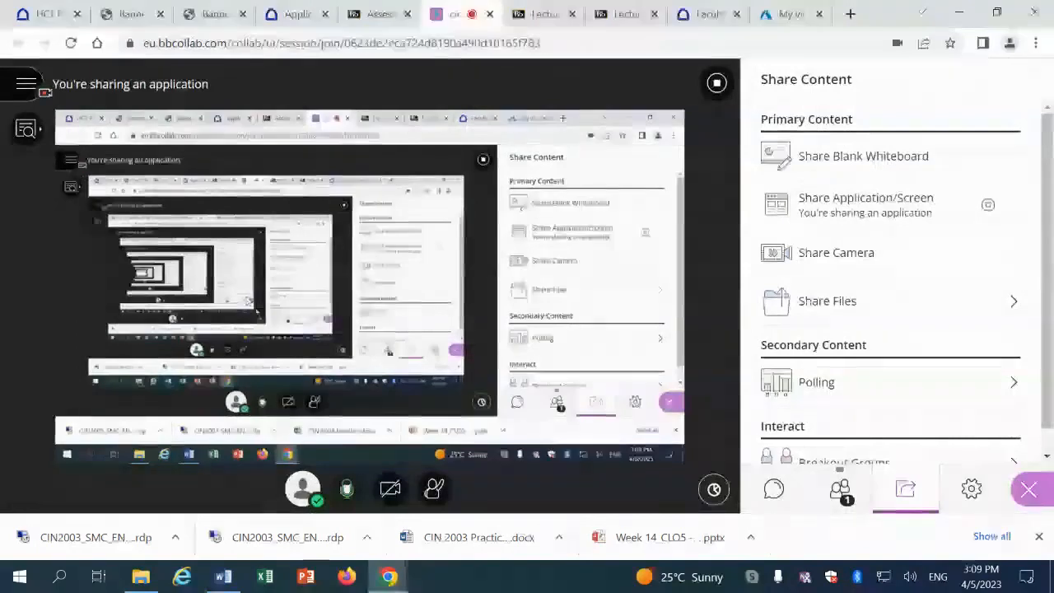